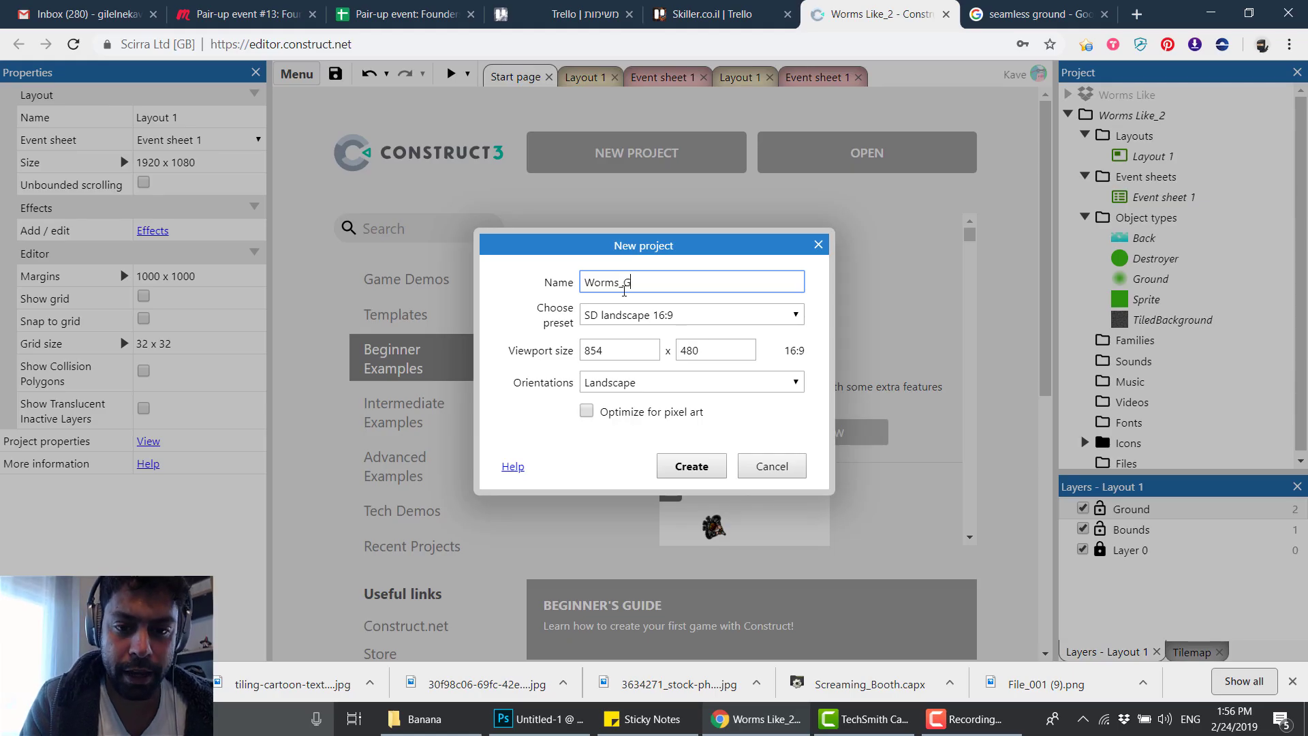
# Pick the 1080p landscape preset (1920 x 1080) and create the Worms_Game project.
pyautogui.click(593, 315)
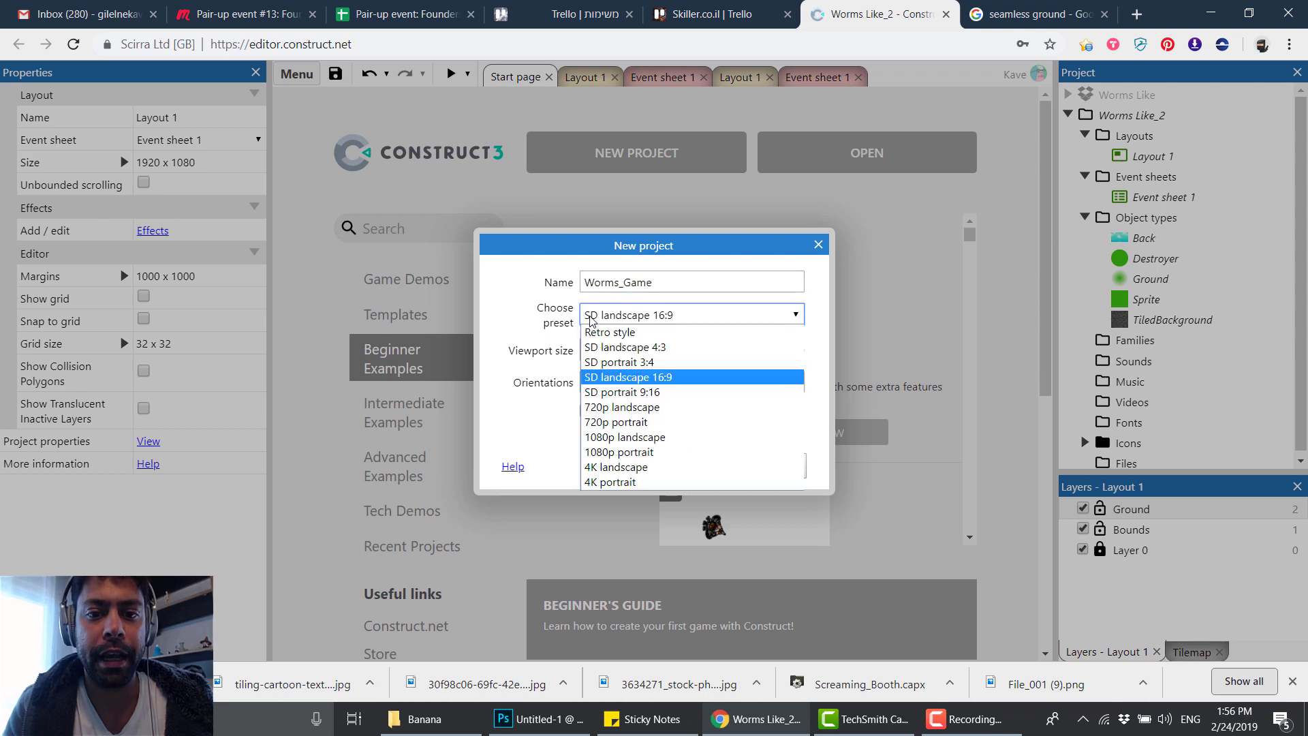
pyautogui.click(625, 439)
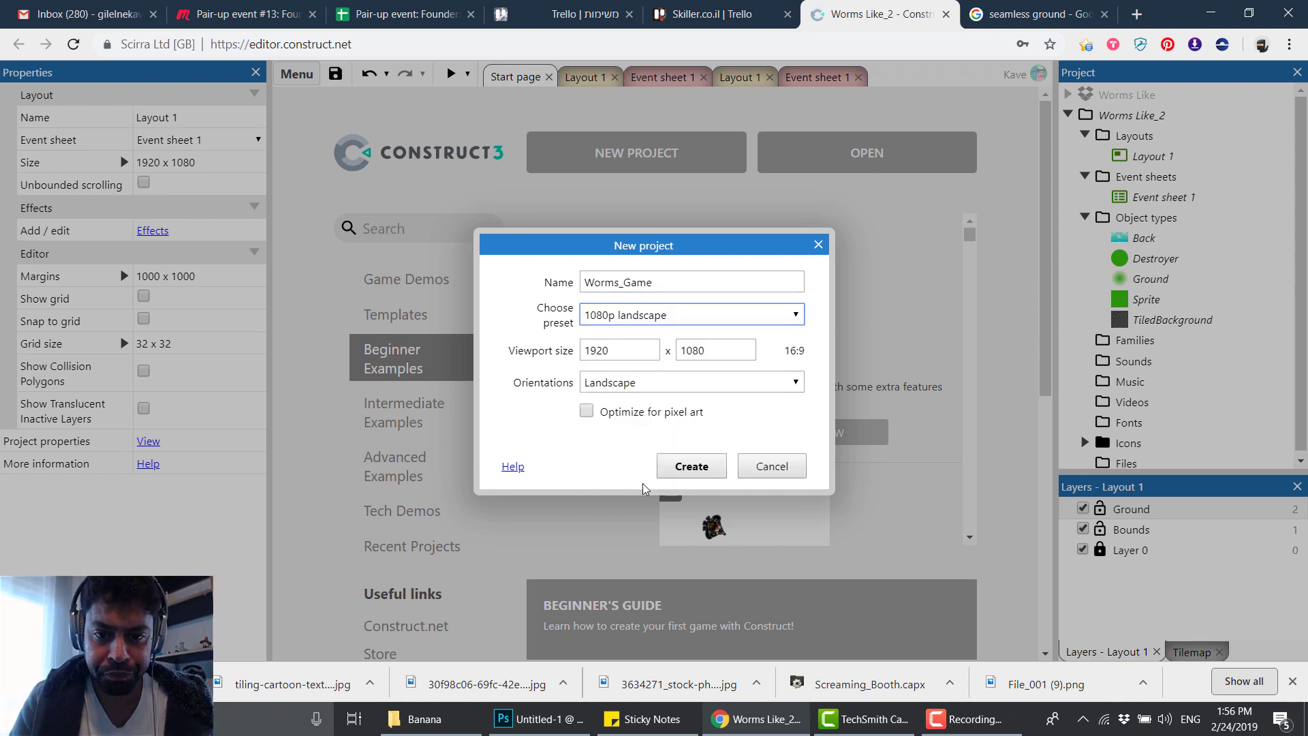
pyautogui.click(690, 467)
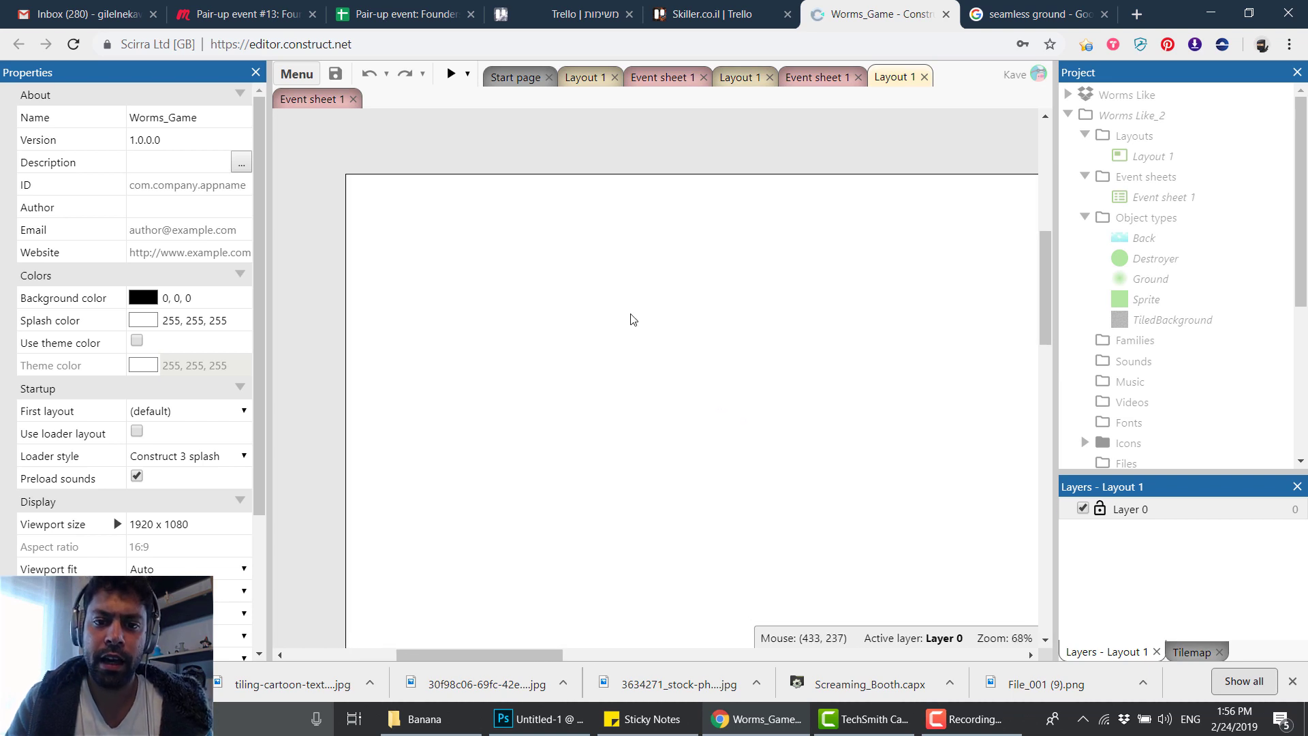
# Change Layout 1's Size property from 3840 x 2160 to 1920 x 1080.
pyautogui.keyDown('ctrl'); pyautogui.scroll(-5, 633, 319); pyautogui.keyUp('ctrl')
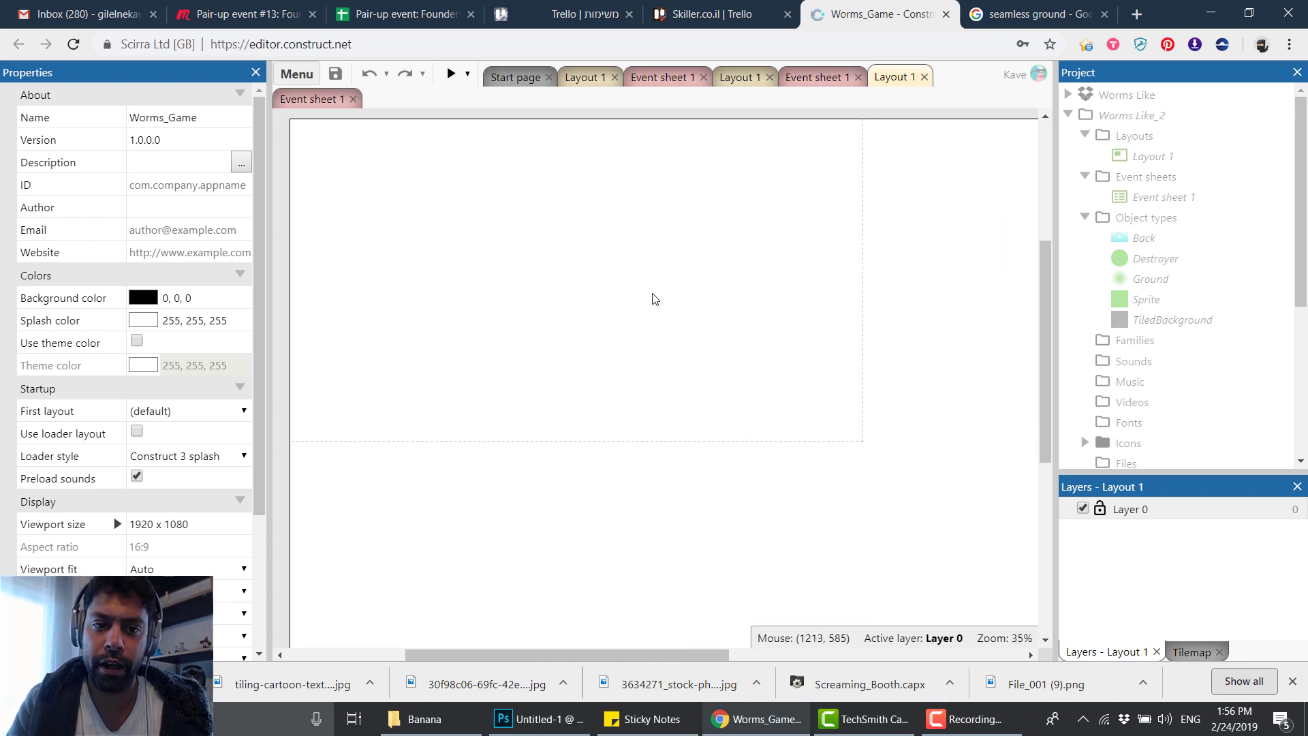
pyautogui.keyDown('ctrl'); pyautogui.scroll(-1, 652, 298); pyautogui.keyUp('ctrl')
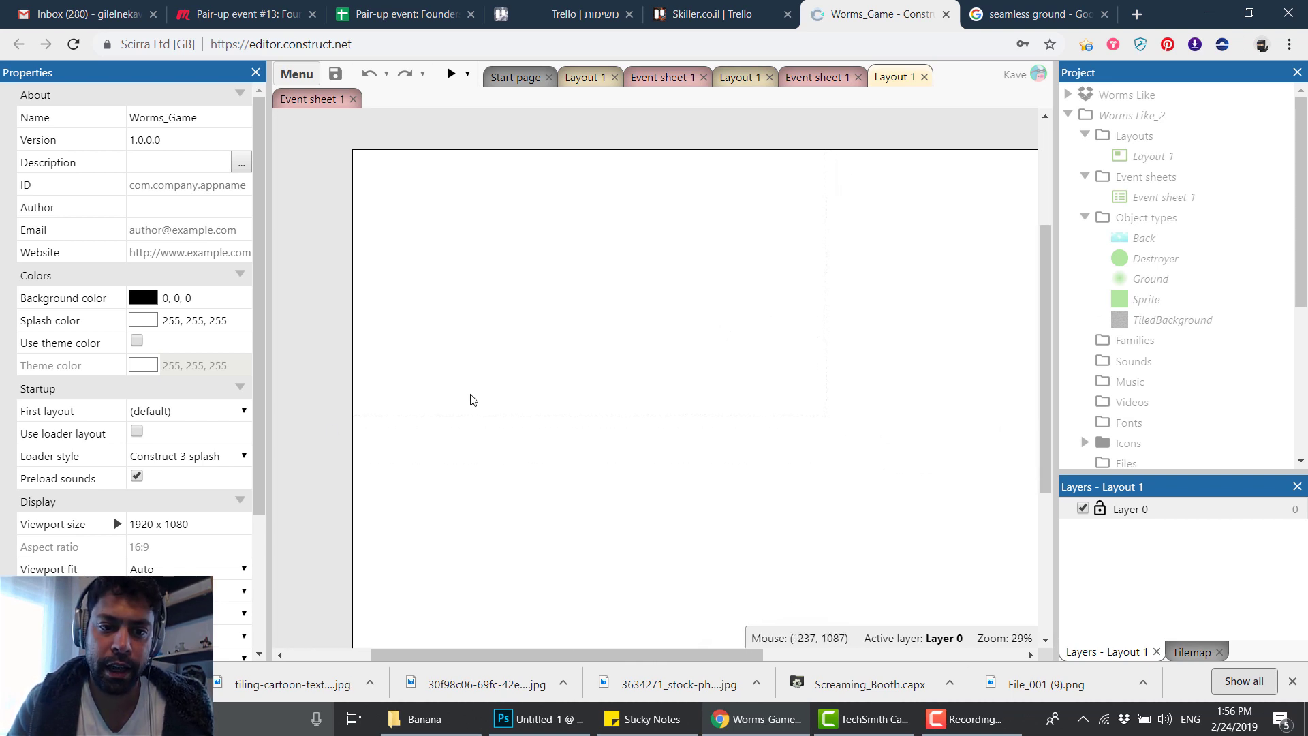
pyautogui.click(412, 309)
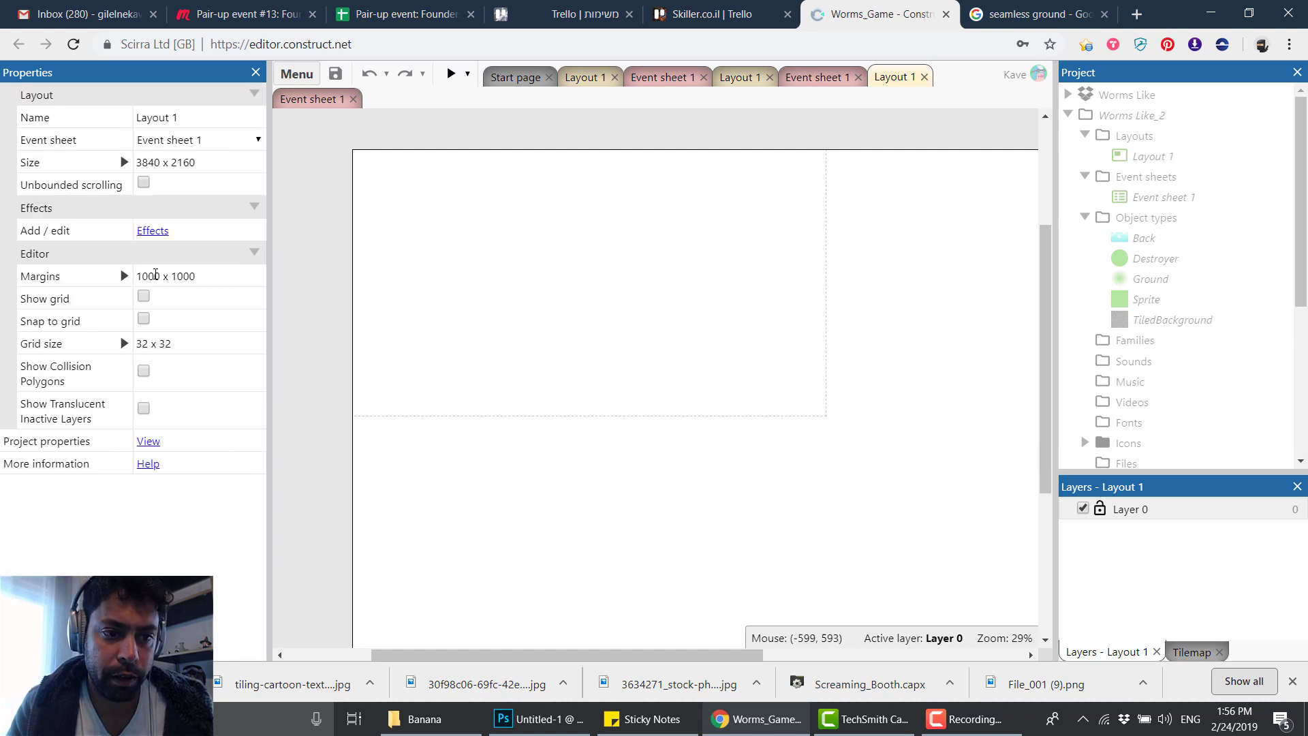
pyautogui.click(237, 164)
pyautogui.write('1920,1080')
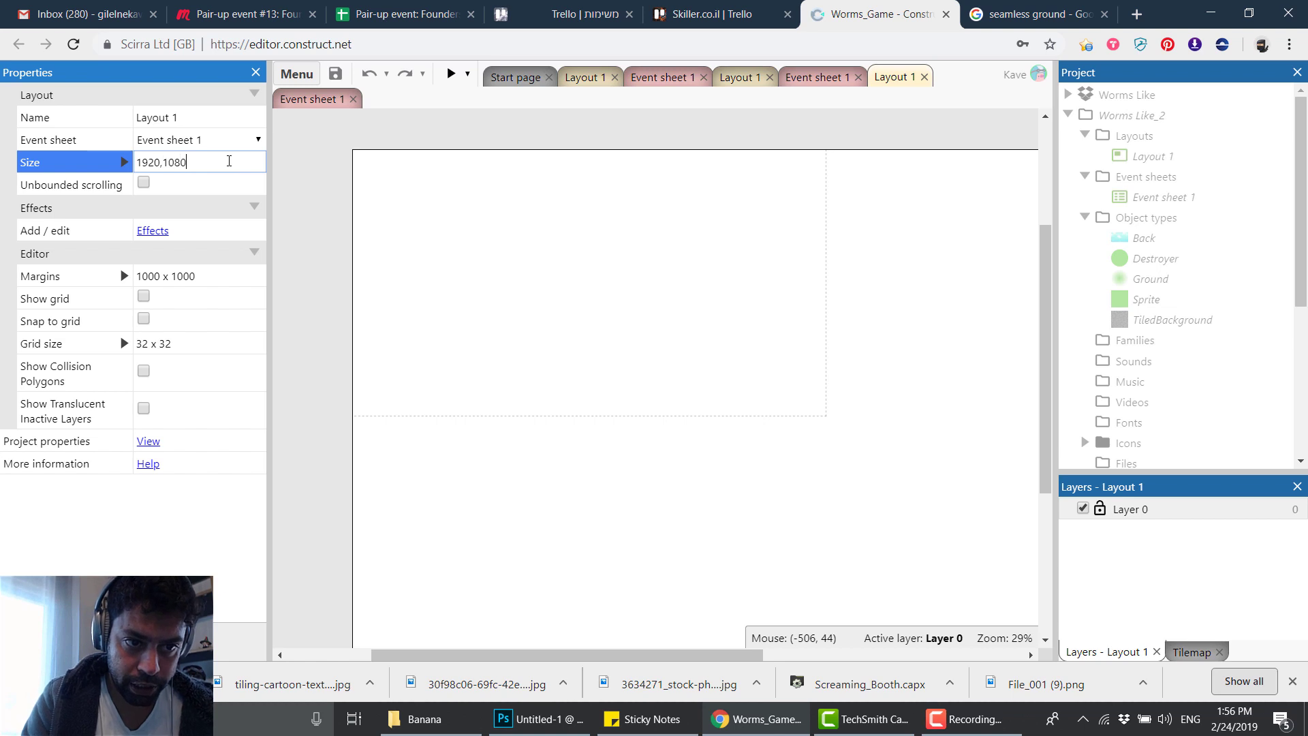
pyautogui.press('Return')
pyautogui.keyDown('ctrl'); pyautogui.scroll(1, 602, 306); pyautogui.keyUp('ctrl')
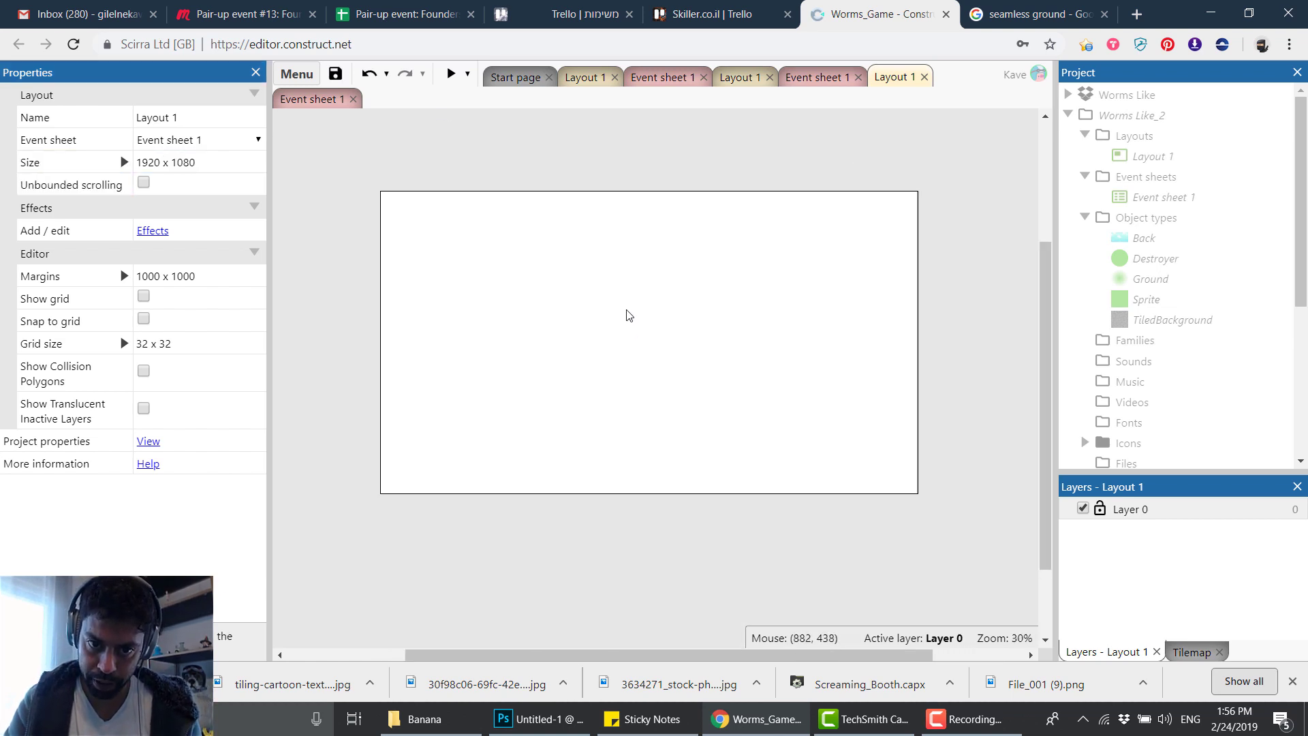
pyautogui.keyDown('ctrl'); pyautogui.scroll(2, 627, 315); pyautogui.keyUp('ctrl')
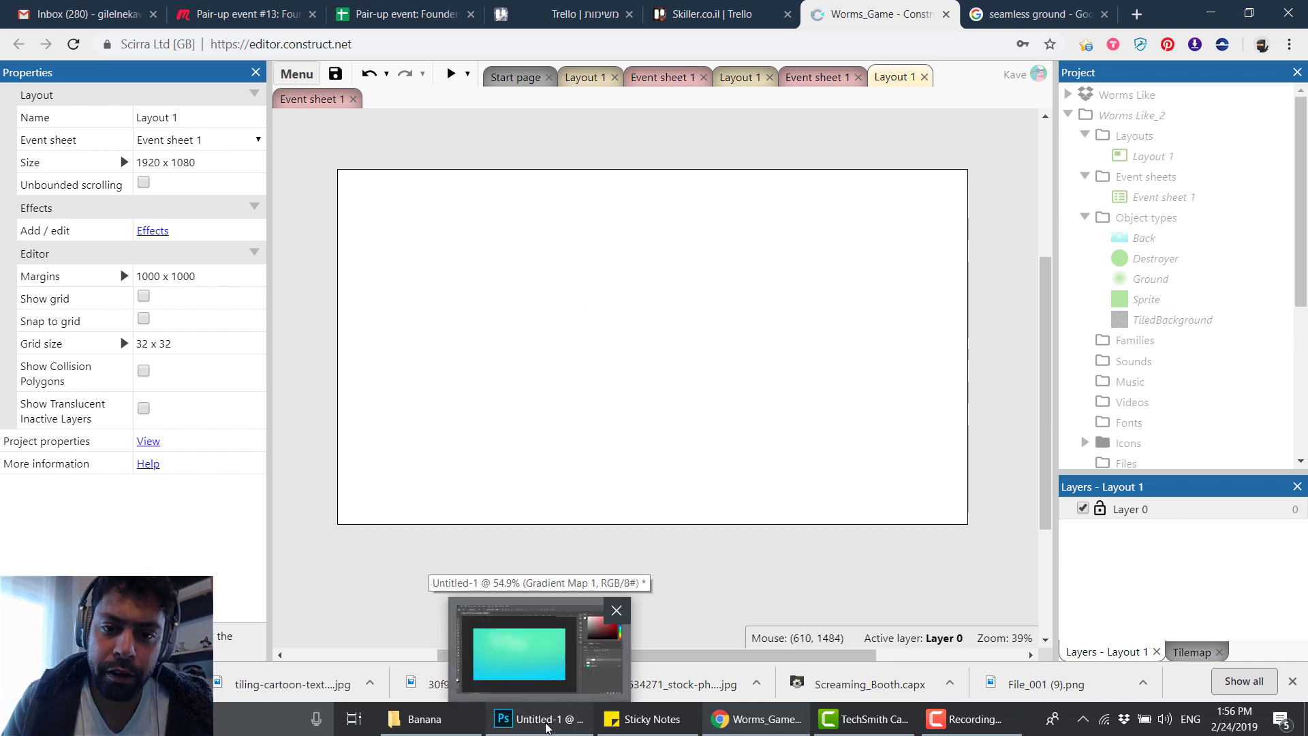
# In Photoshop, make Layer 1 (clouds) and Gradient Map 1 visible on the sky picture.
pyautogui.click(547, 726)
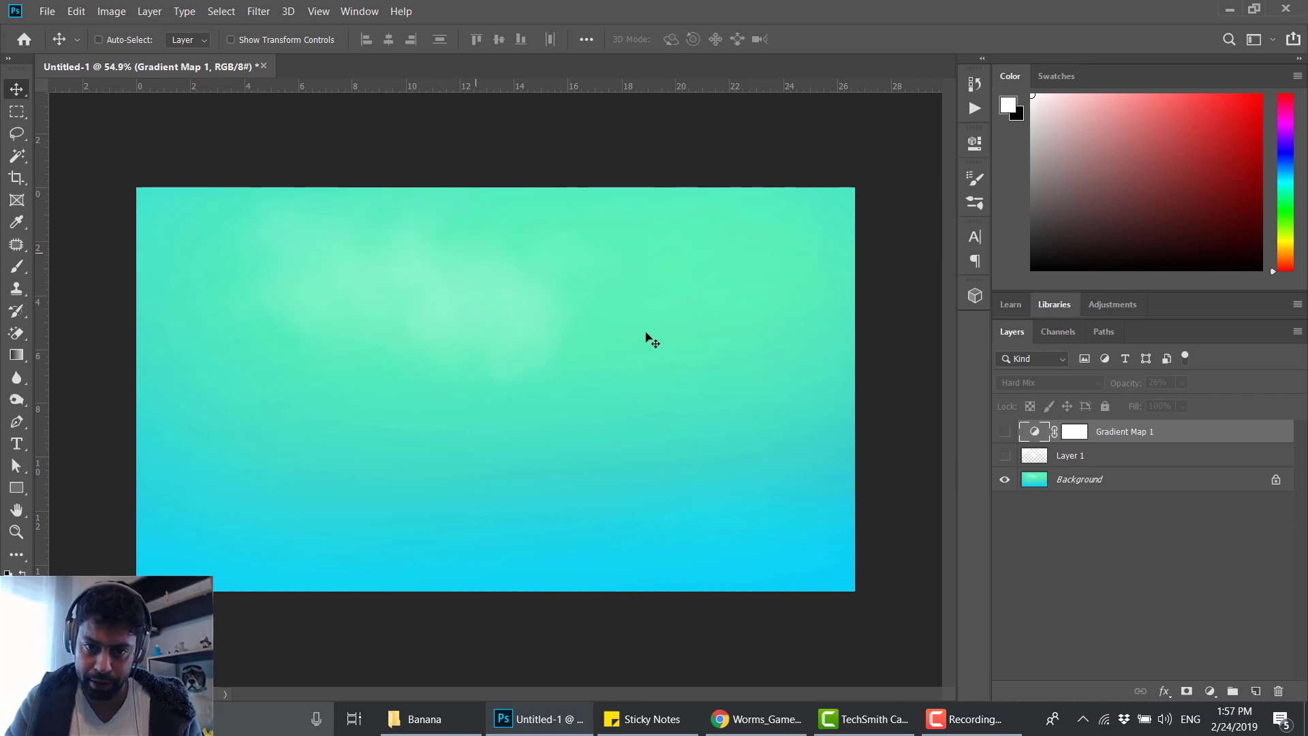
pyautogui.click(1004, 457)
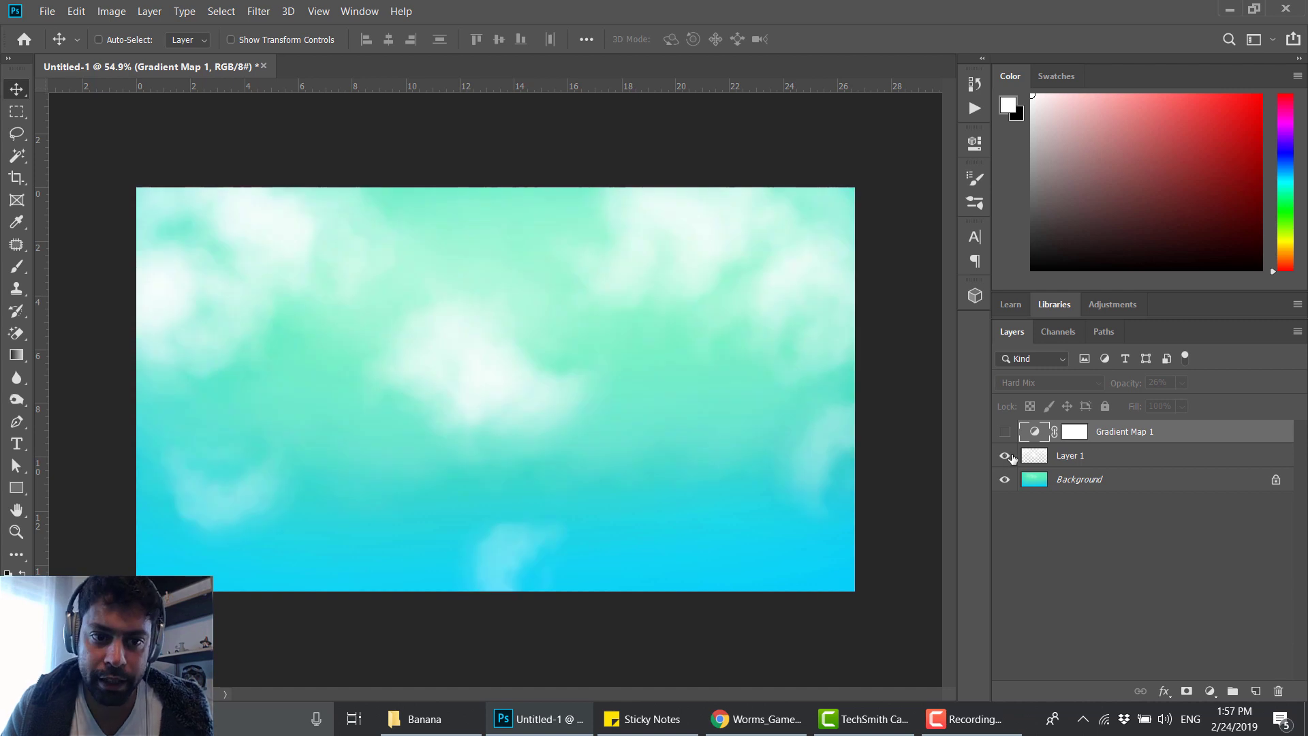
pyautogui.click(1005, 432)
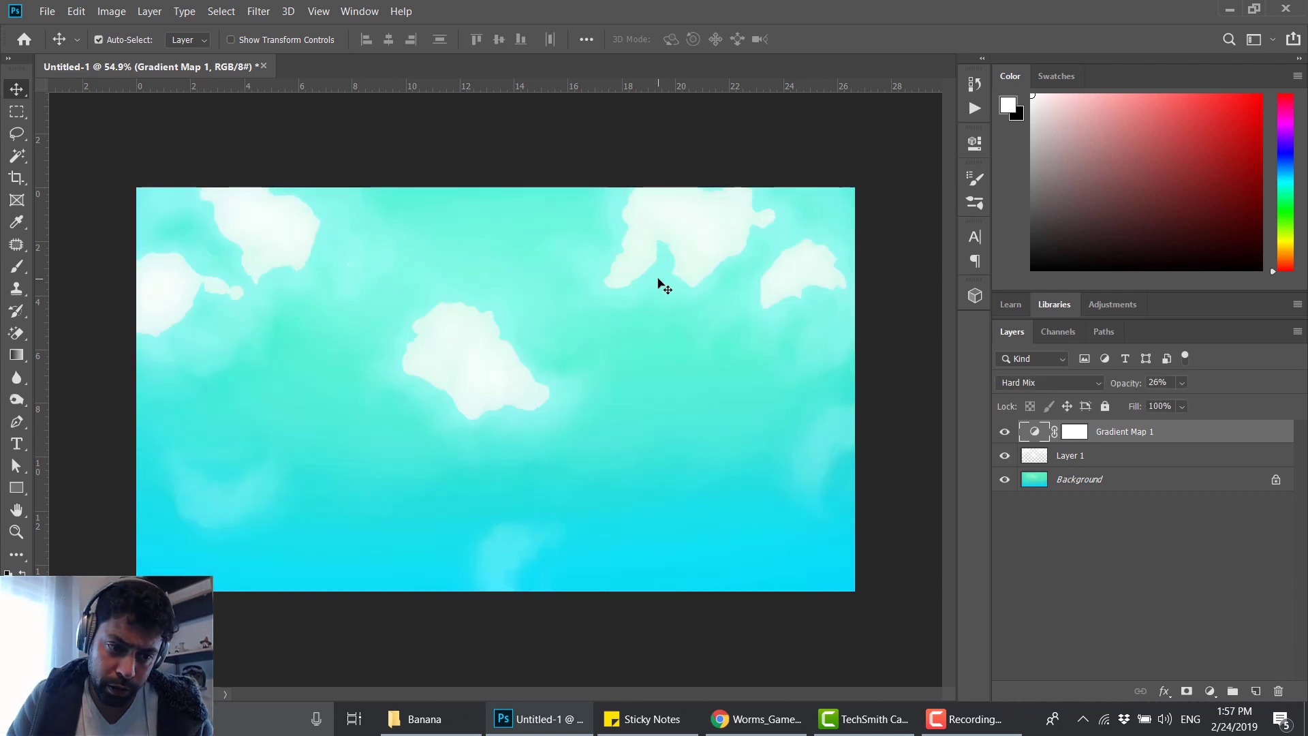
# Start a Save As in Photoshop format for the sky picture, then cancel it.
pyautogui.hotkey('ctrl', 'shift', 's')
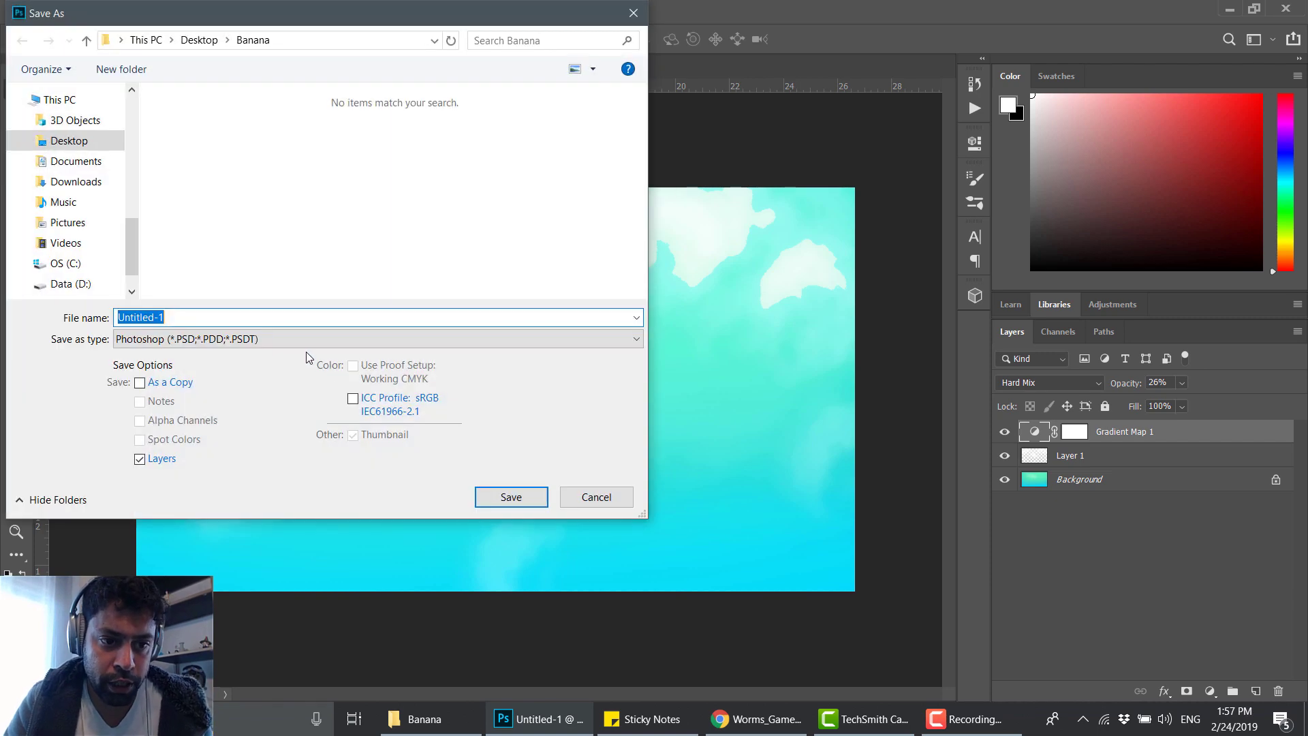
pyautogui.click(293, 338)
pyautogui.click(60, 382)
pyautogui.press('Escape')
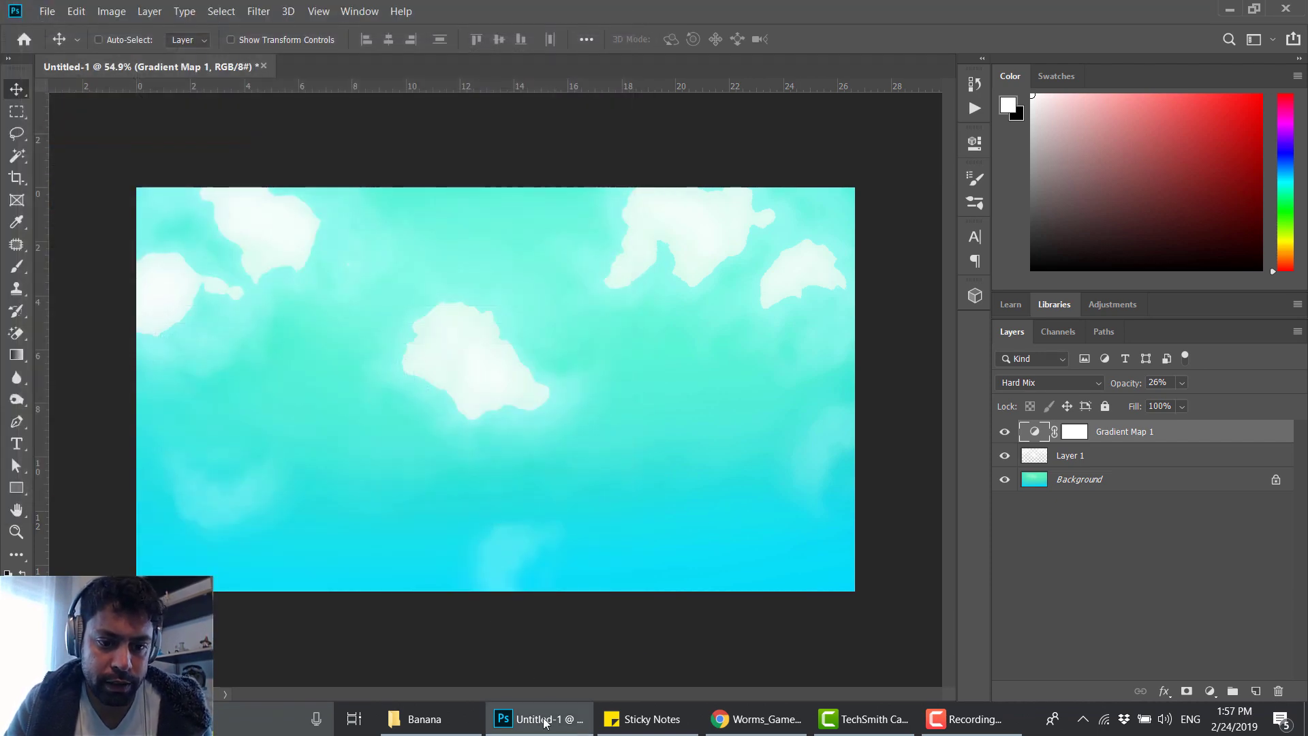
# Drag the Back sky image from Explorer into Layout 1 so it covers the layout.
pyautogui.hotkey('alt', 'Tab')
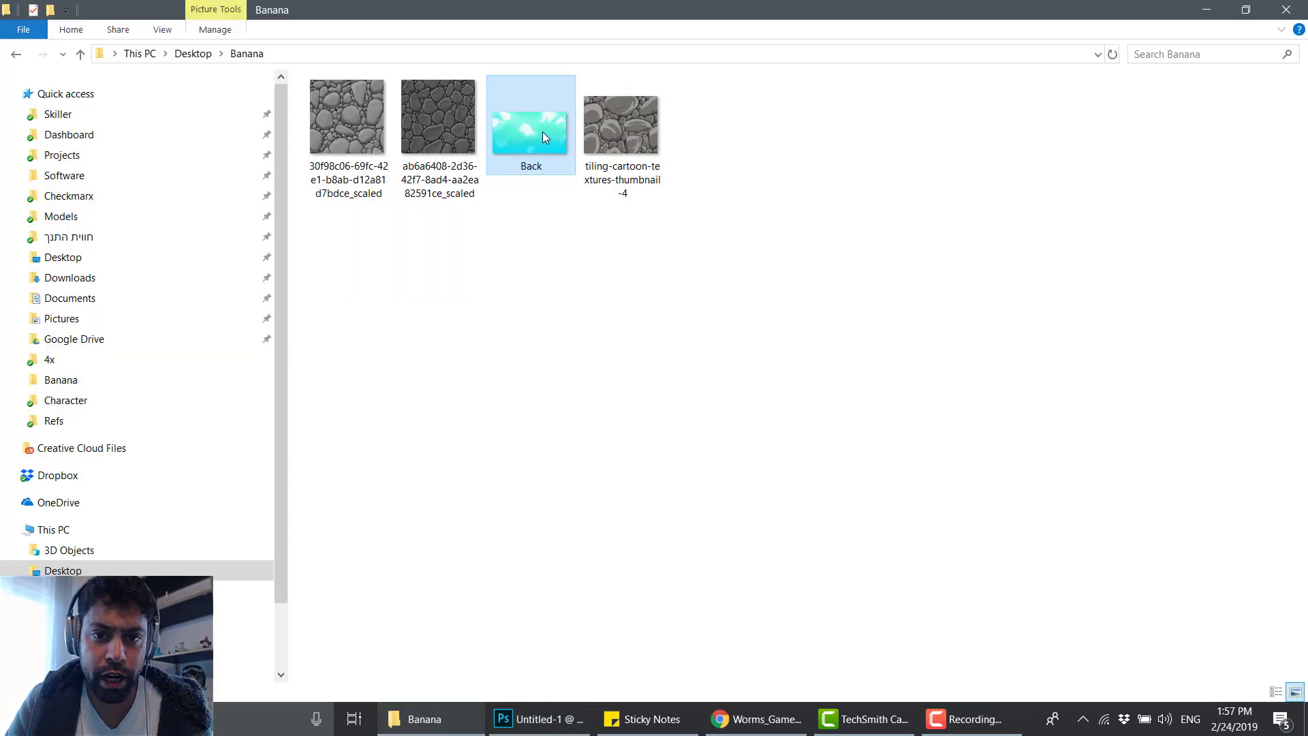
pyautogui.moveTo(542, 132); pyautogui.dragTo(689, 310)
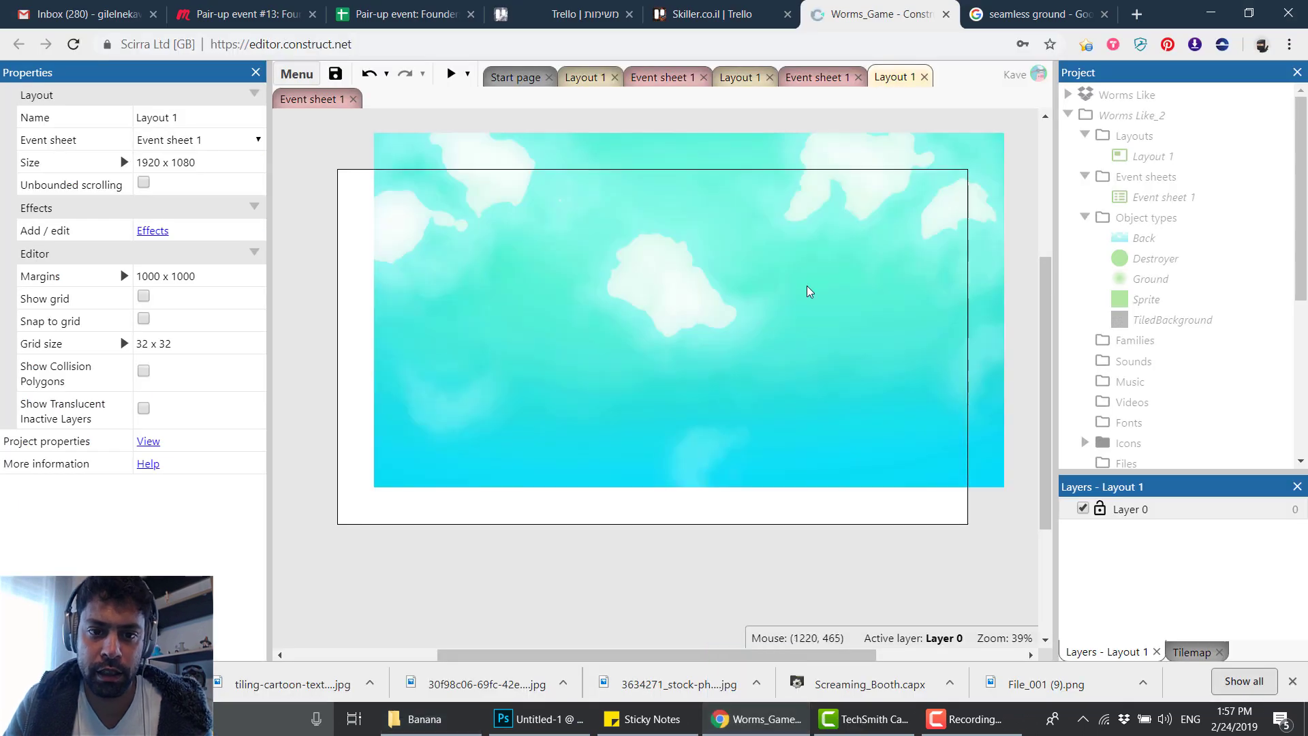
pyautogui.moveTo(806, 285); pyautogui.dragTo(766, 323)
# Centre the sky sprite horizontally and vertically in the viewport.
pyautogui.rightClick(733, 282)
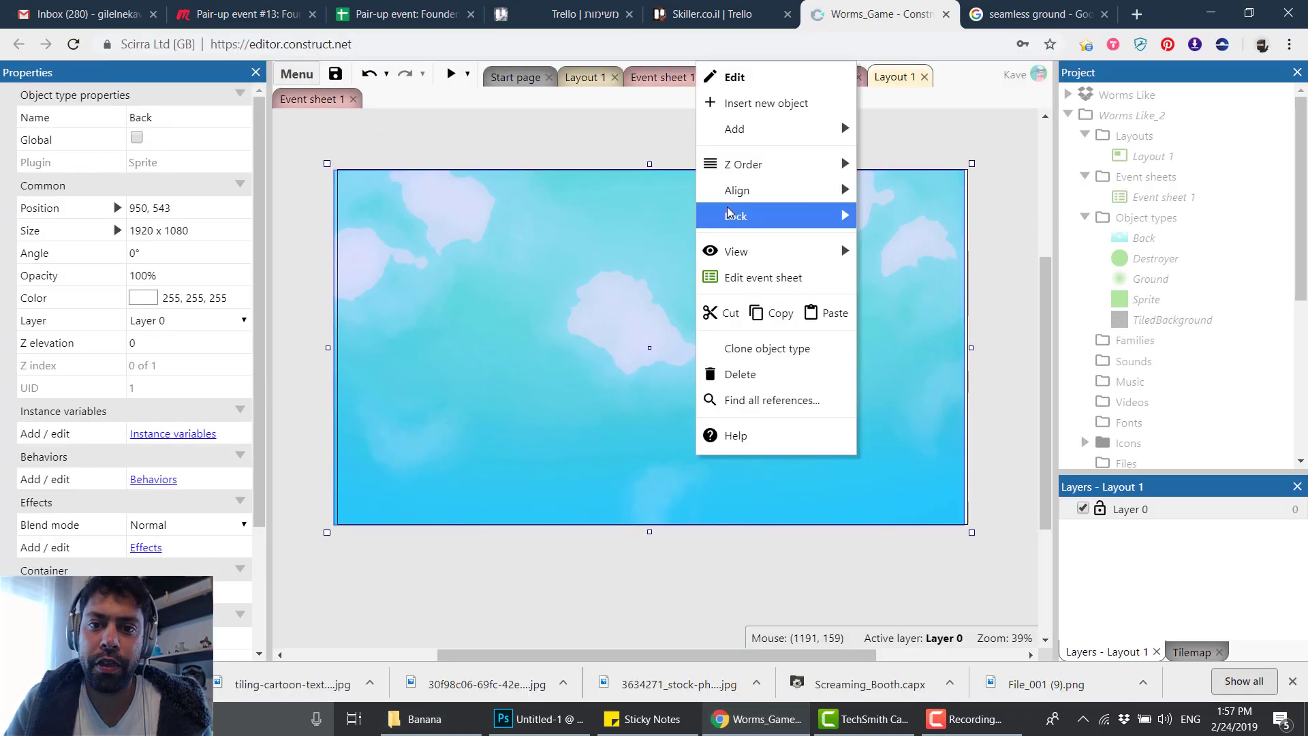
pyautogui.moveTo(804, 190)
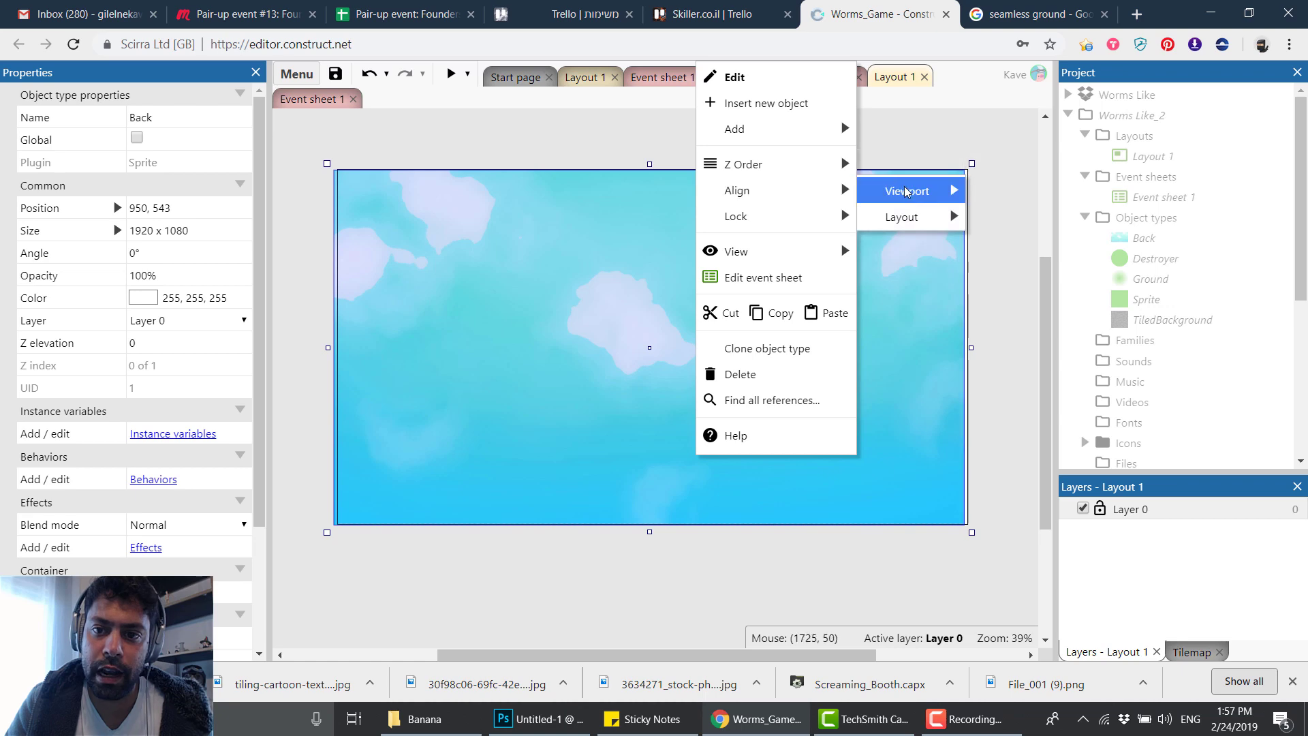
pyautogui.moveTo(905, 192)
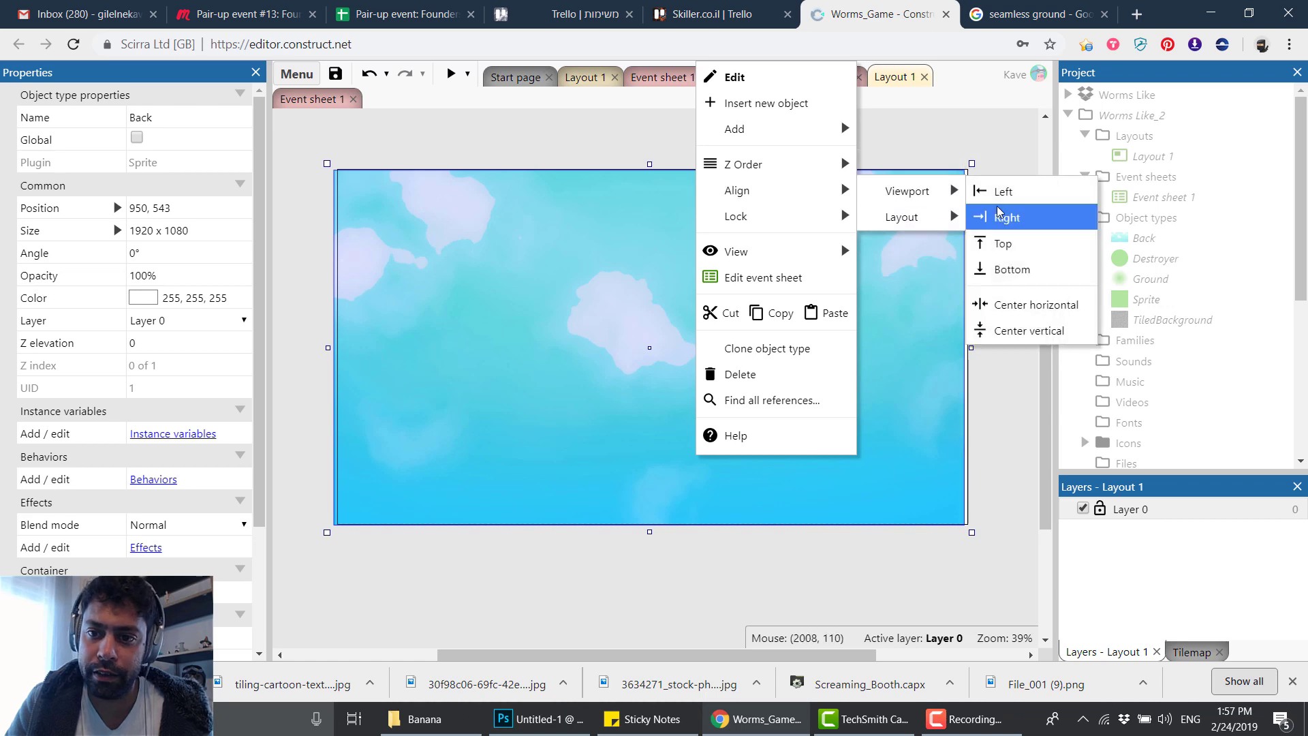
pyautogui.click(1041, 315)
pyautogui.rightClick(755, 260)
pyautogui.moveTo(610, 350)
pyautogui.moveTo(780, 350)
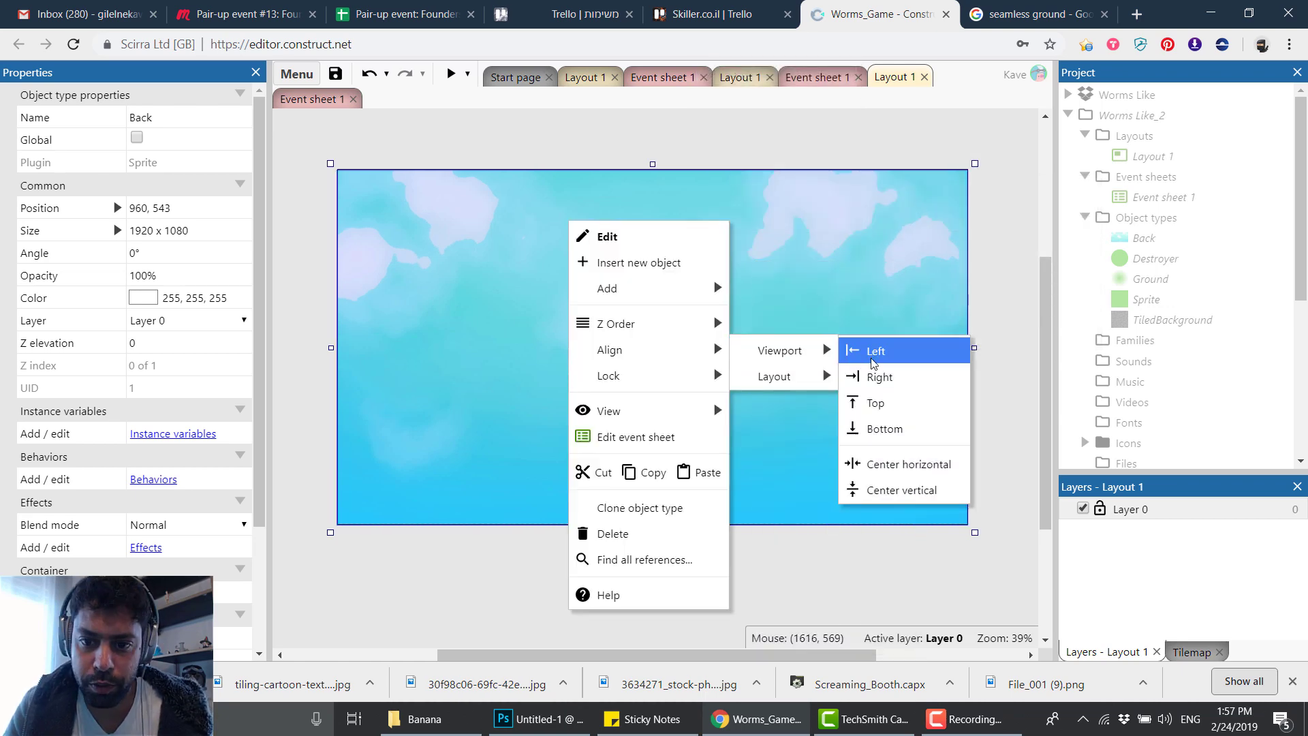
pyautogui.click(901, 489)
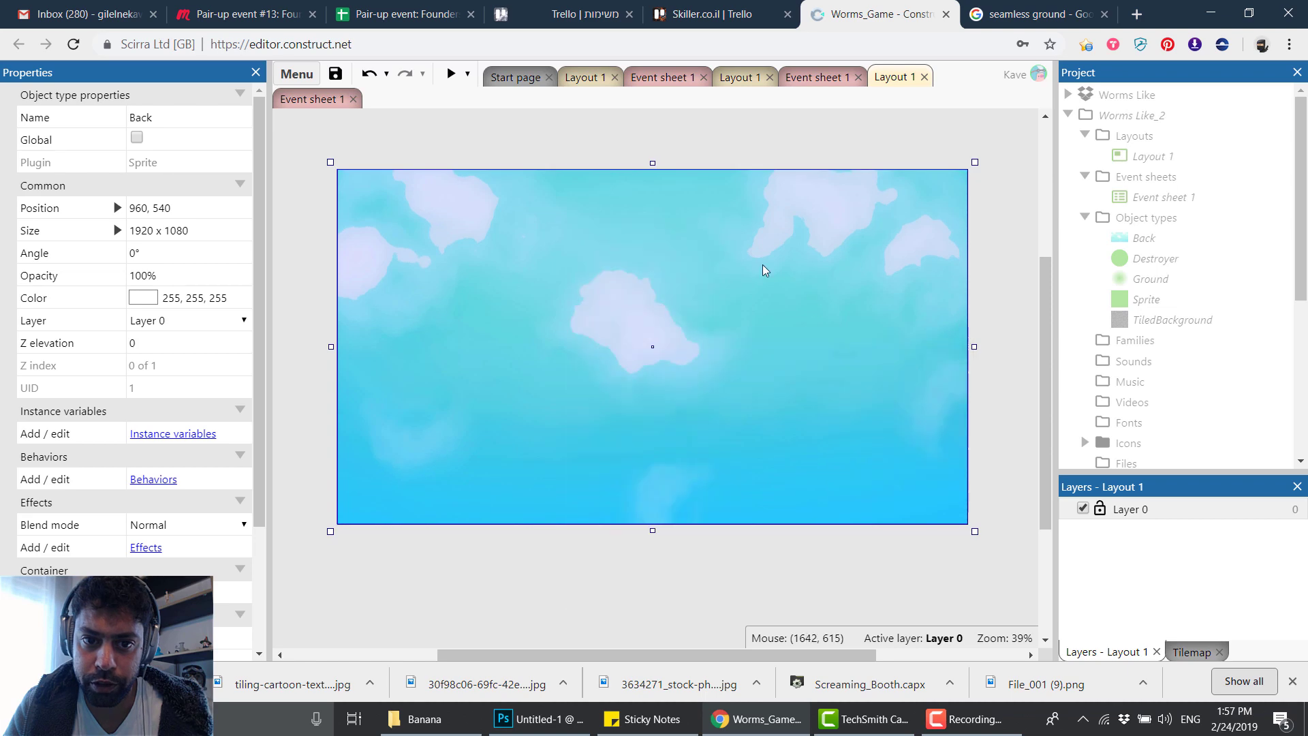
# Lock the sky's Layer 0 and add a new layer named Ground above it.
pyautogui.click(1097, 512)
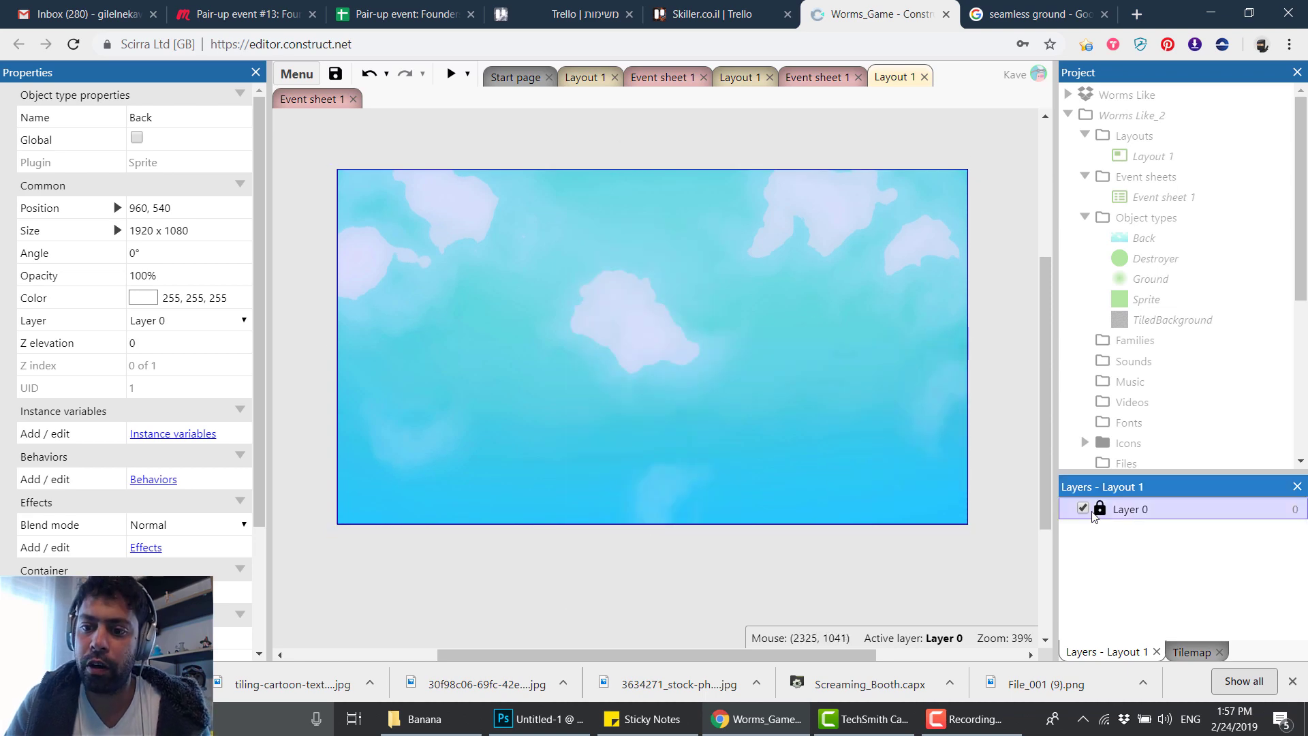
pyautogui.click(675, 548)
pyautogui.rightClick(1130, 545)
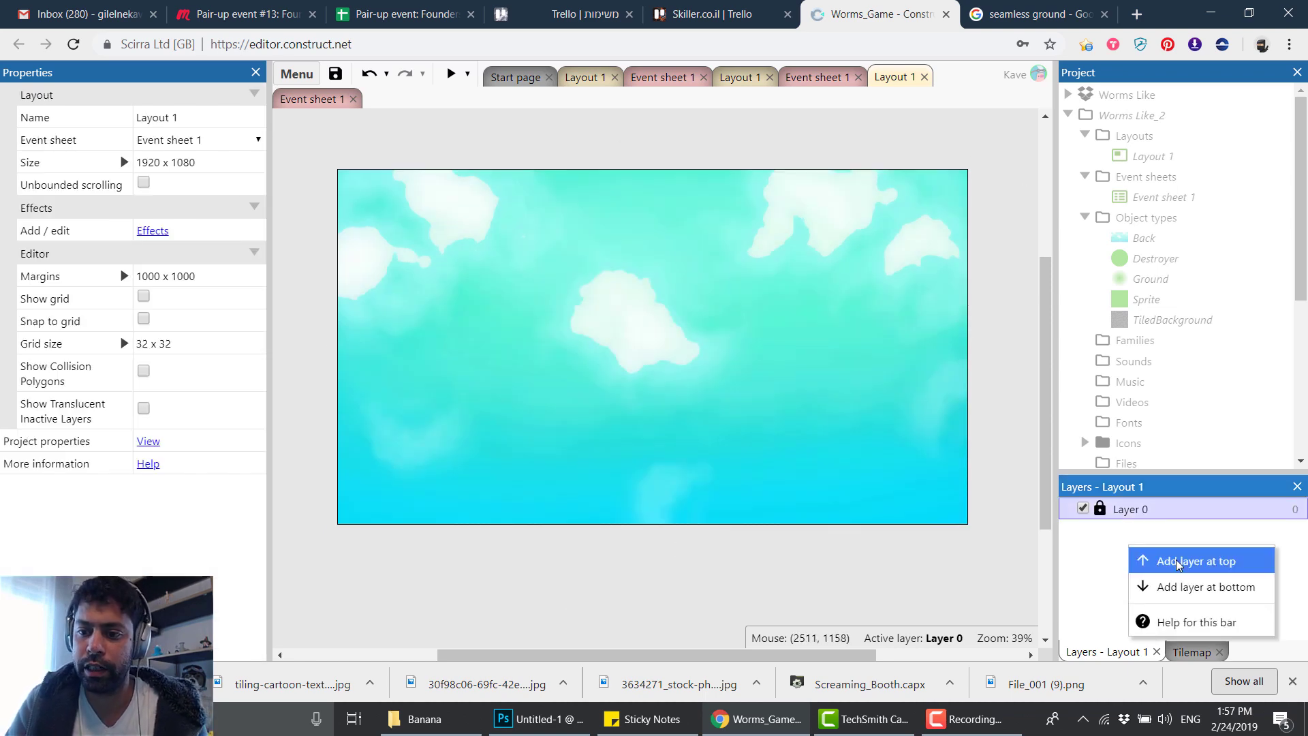
pyautogui.click(1177, 562)
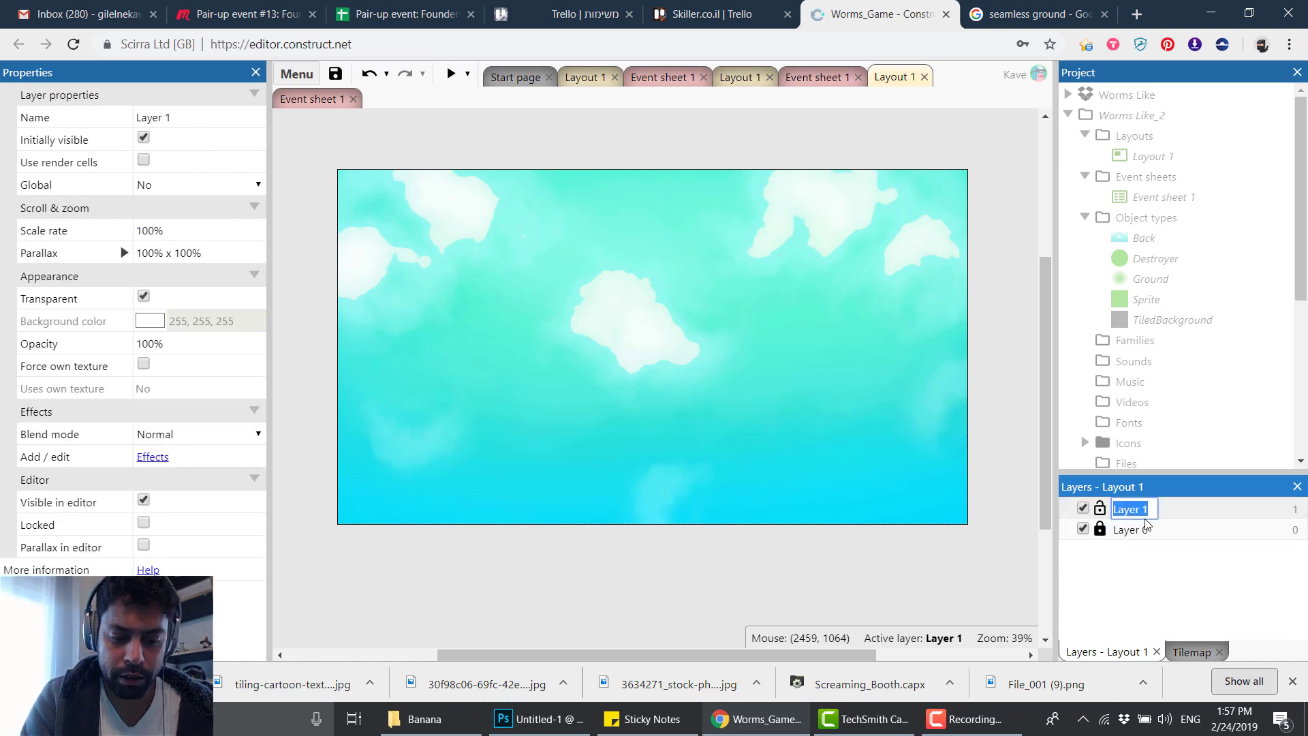
pyautogui.write('Ground')
pyautogui.press('Return')
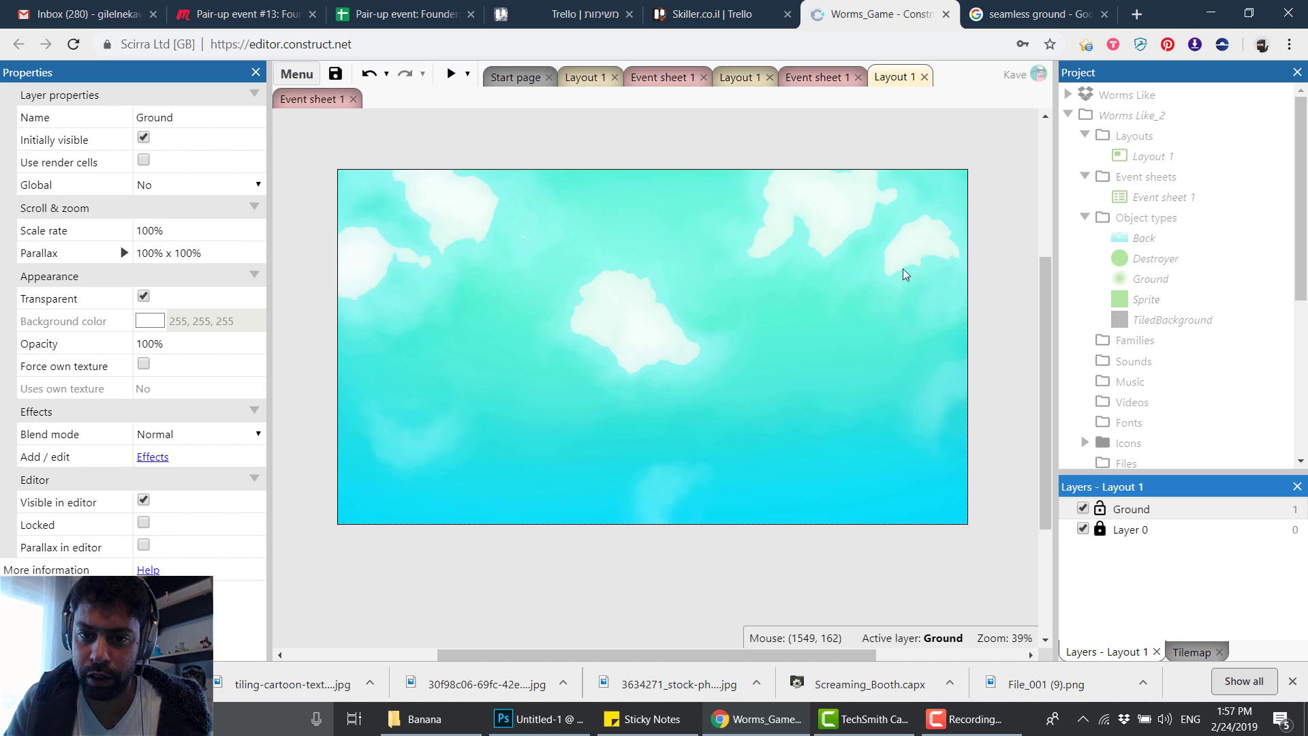
pyautogui.moveTo(534, 239); pyautogui.dragTo(562, 238, button='middle')
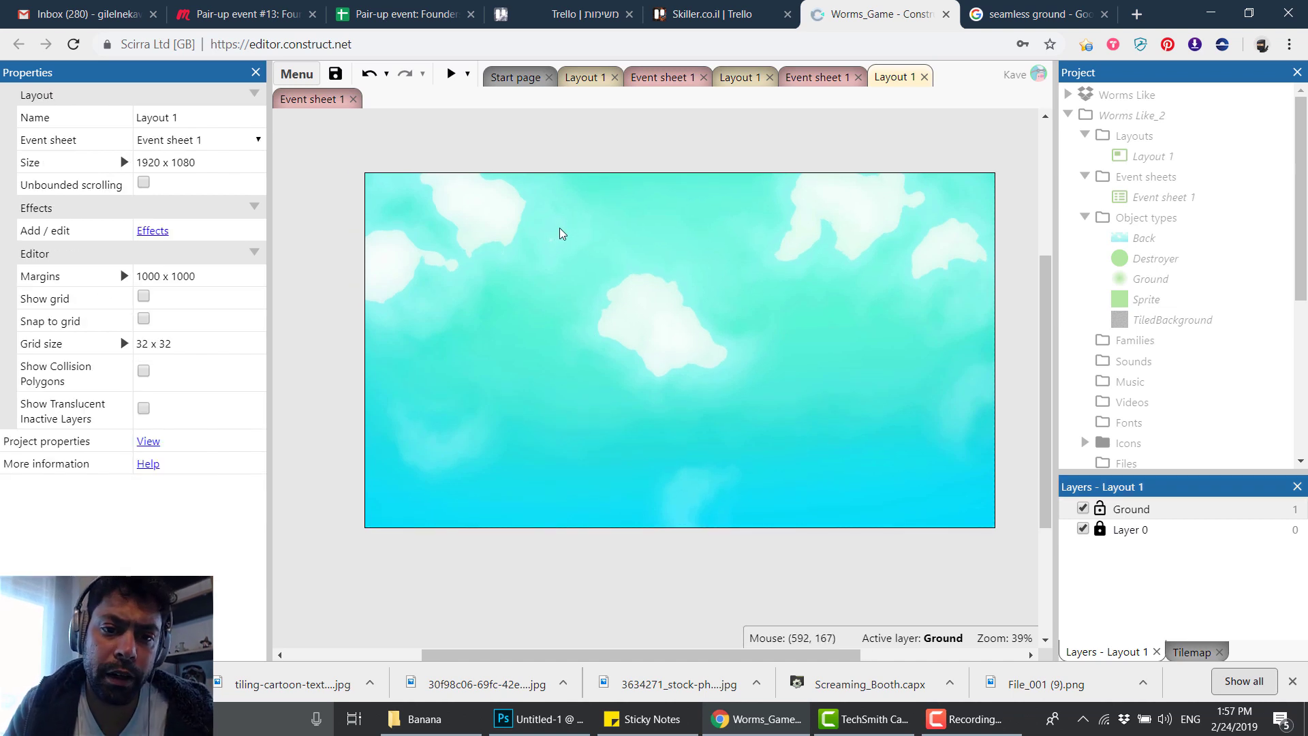
# Insert a new Sprite object and place it on the layout.
pyautogui.doubleClick(545, 240)
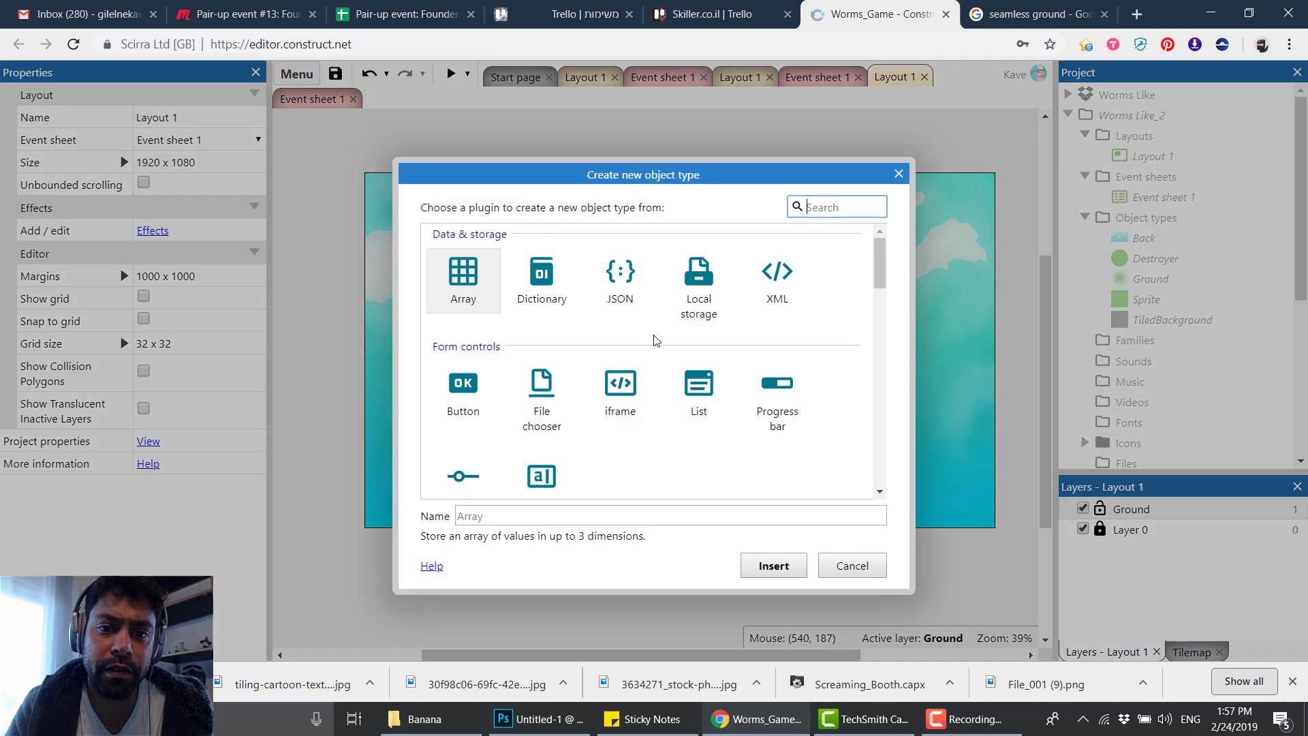
pyautogui.scroll(-5, 650, 341)
pyautogui.doubleClick(770, 266)
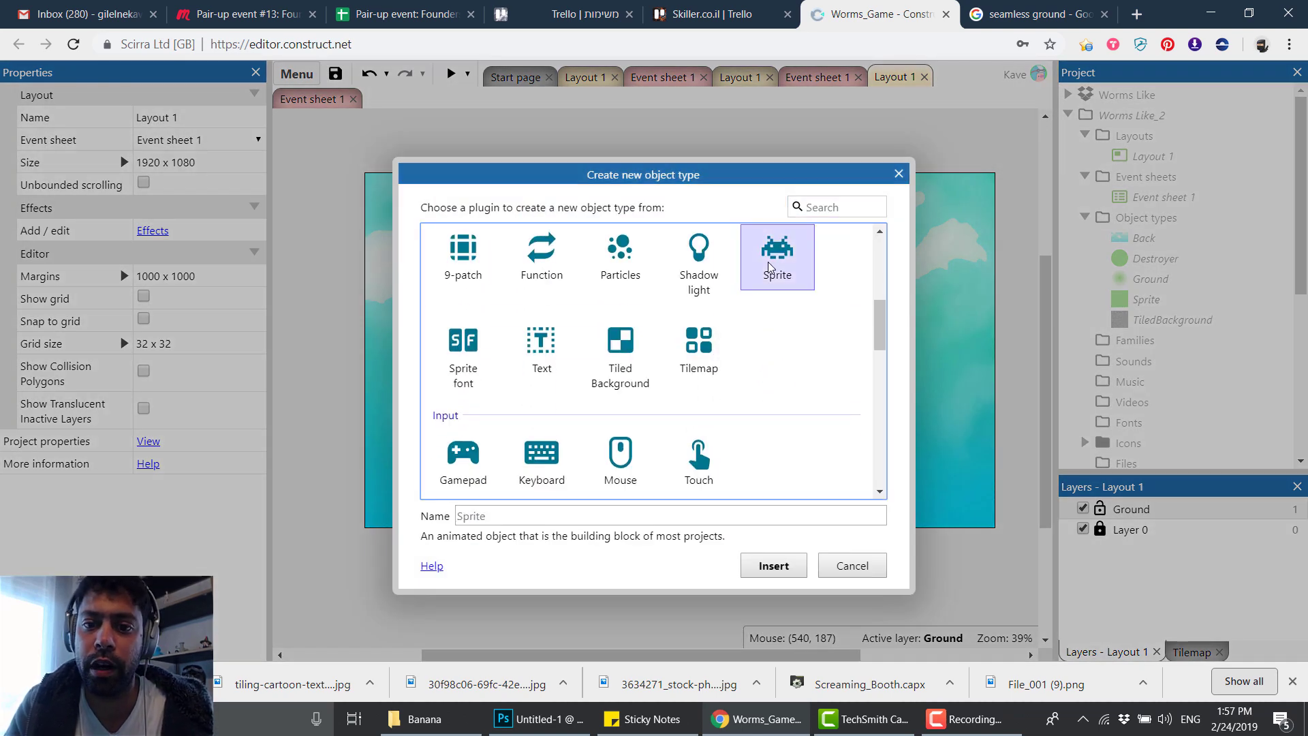
pyautogui.click(656, 271)
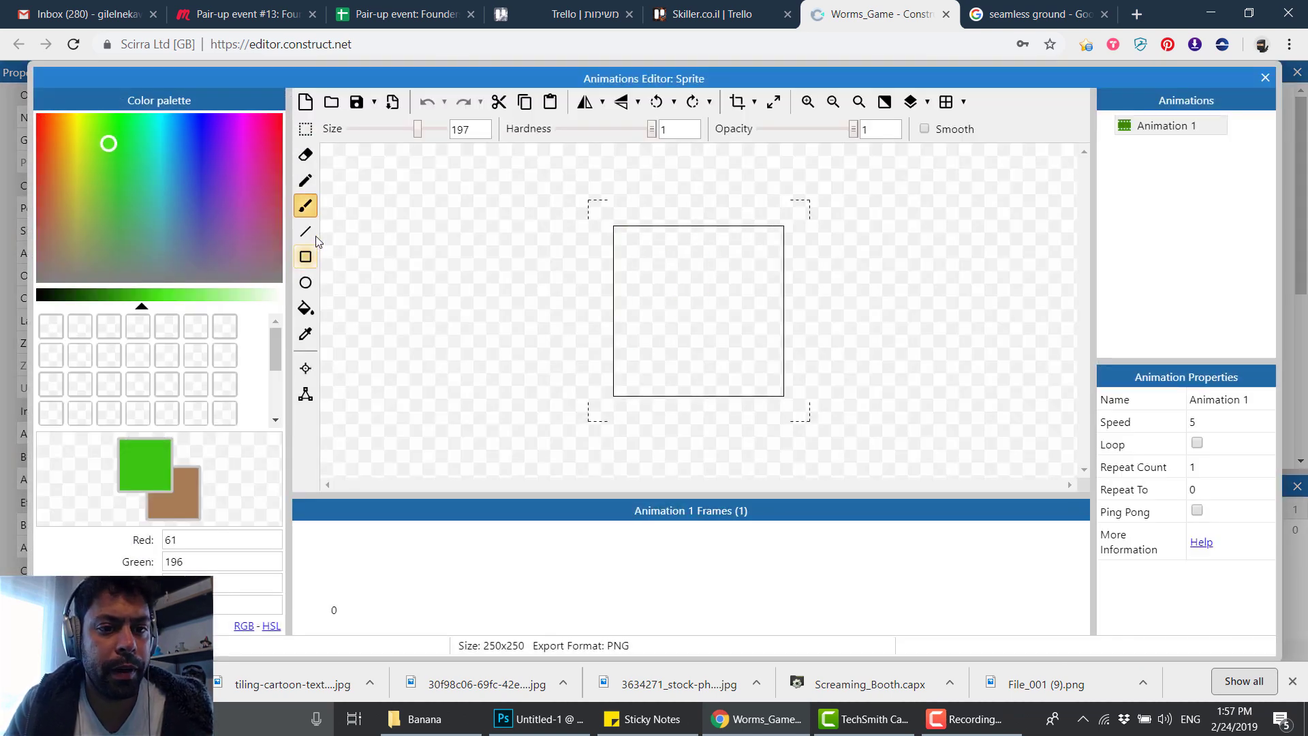
# Set the brush to hardness 0 and size 223, then paint a soft green dot in the centre.
pyautogui.click(305, 282)
pyautogui.click(300, 213)
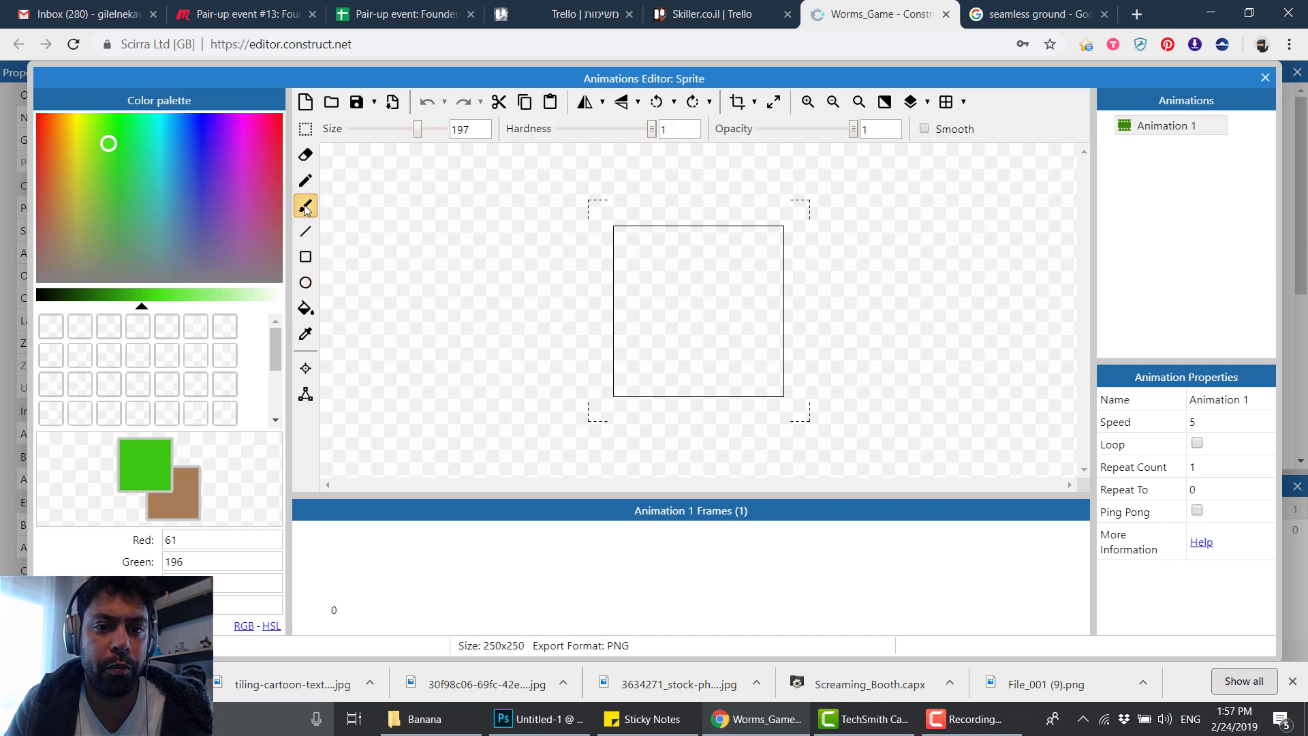
pyautogui.moveTo(651, 129); pyautogui.dragTo(533, 131)
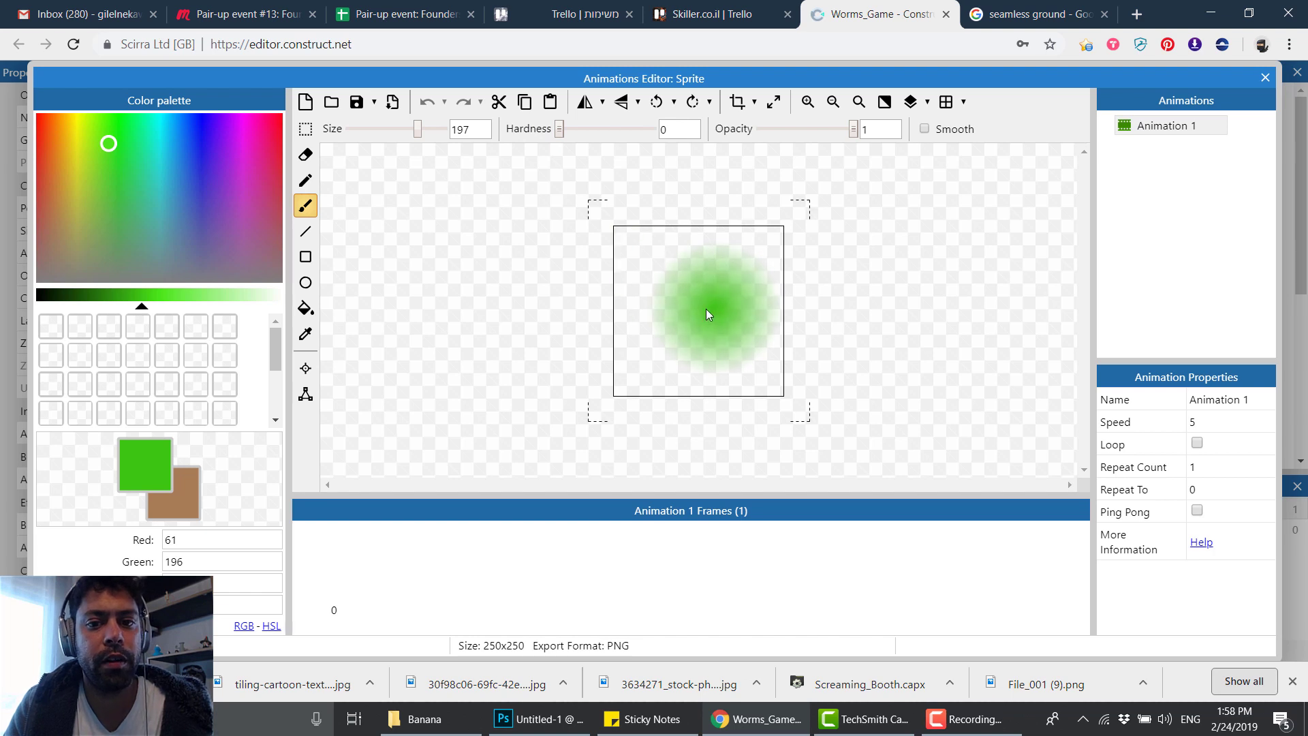
pyautogui.moveTo(418, 130); pyautogui.dragTo(420, 129)
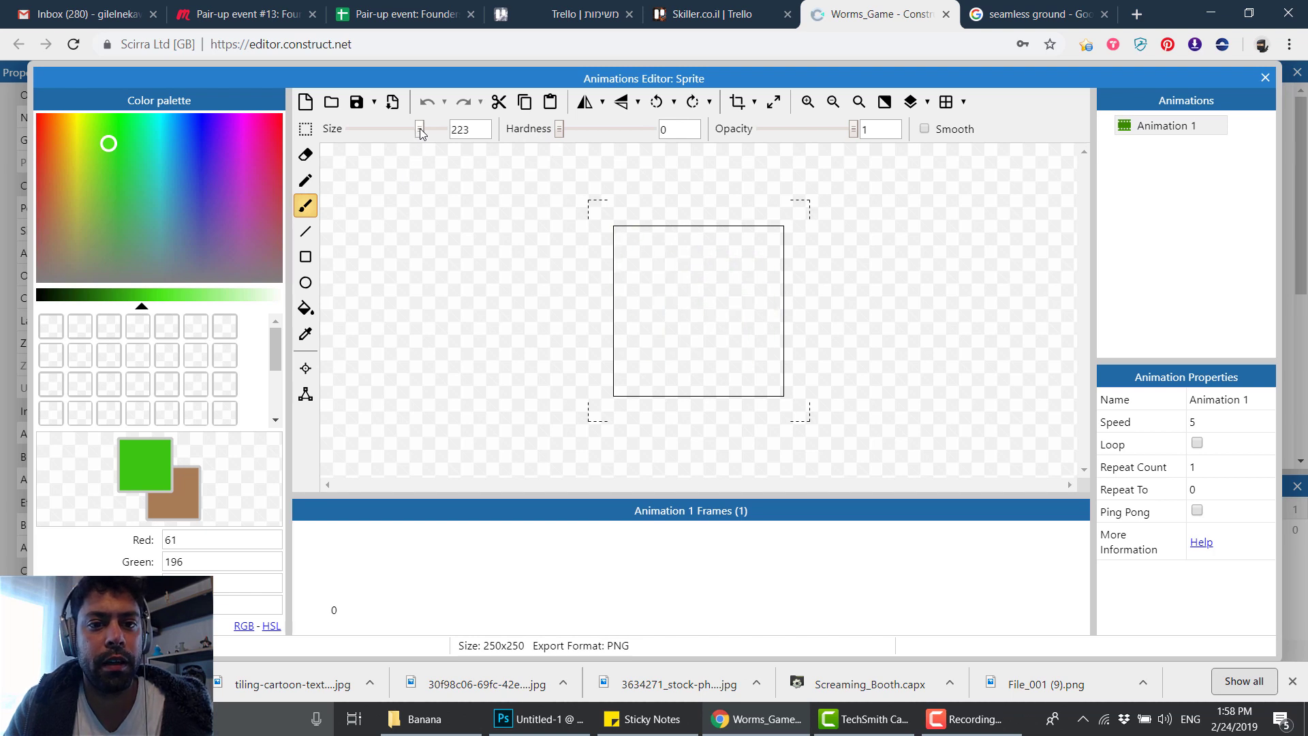
pyautogui.click(698, 308)
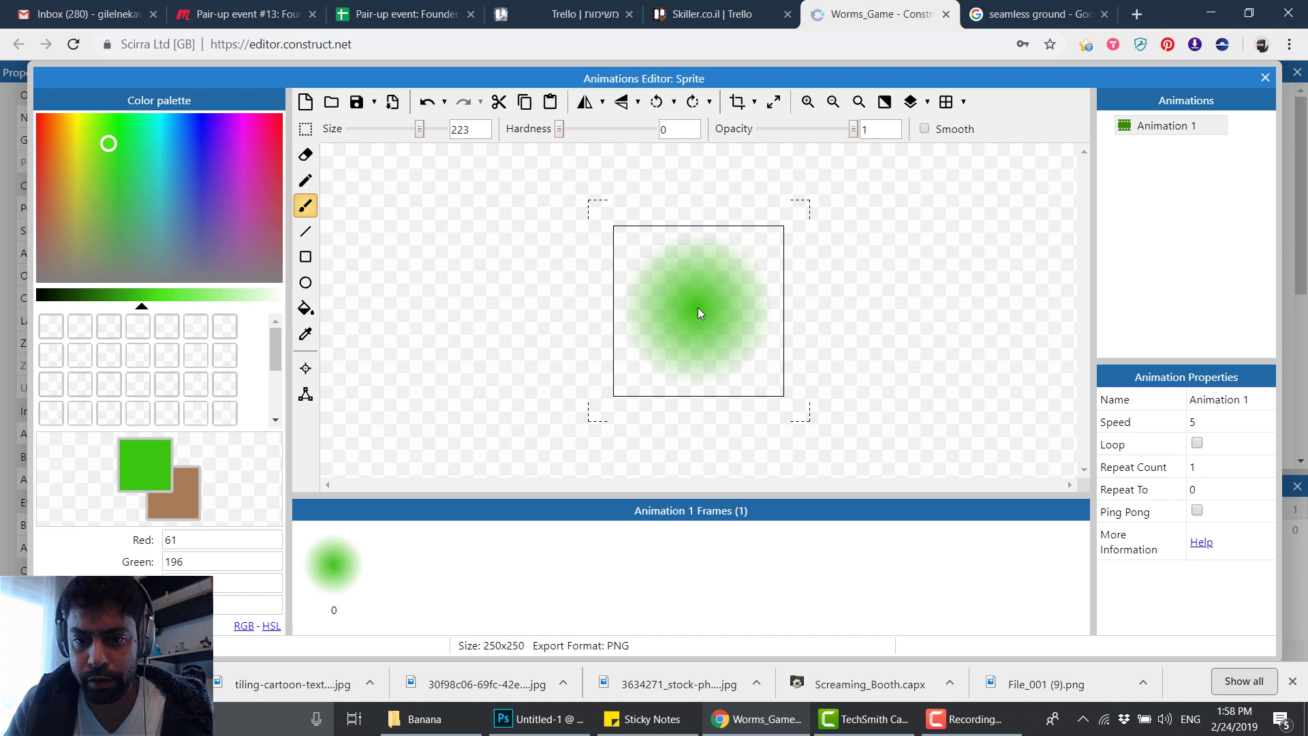
# Drag all four collision points inward to a small central square, then close the image editor.
pyautogui.click(305, 394)
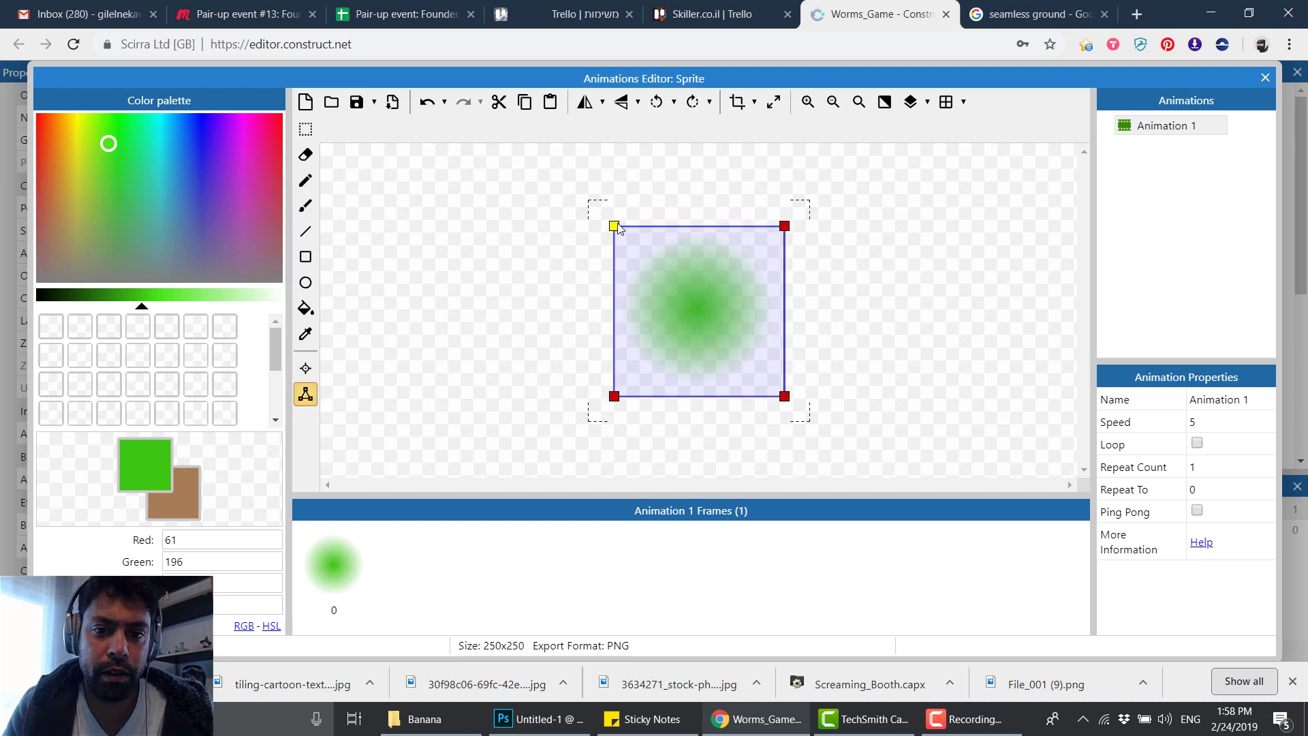
pyautogui.moveTo(614, 225); pyautogui.dragTo(680, 292)
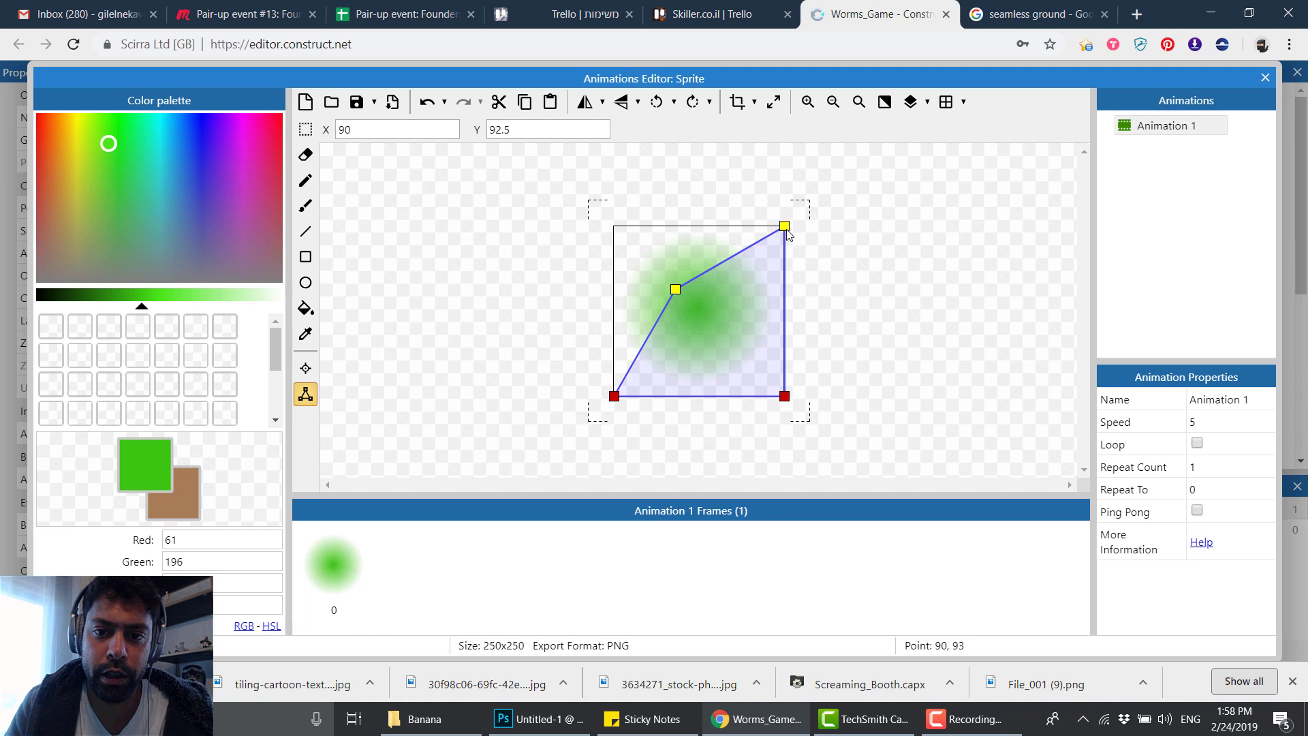
pyautogui.moveTo(786, 230); pyautogui.dragTo(713, 293)
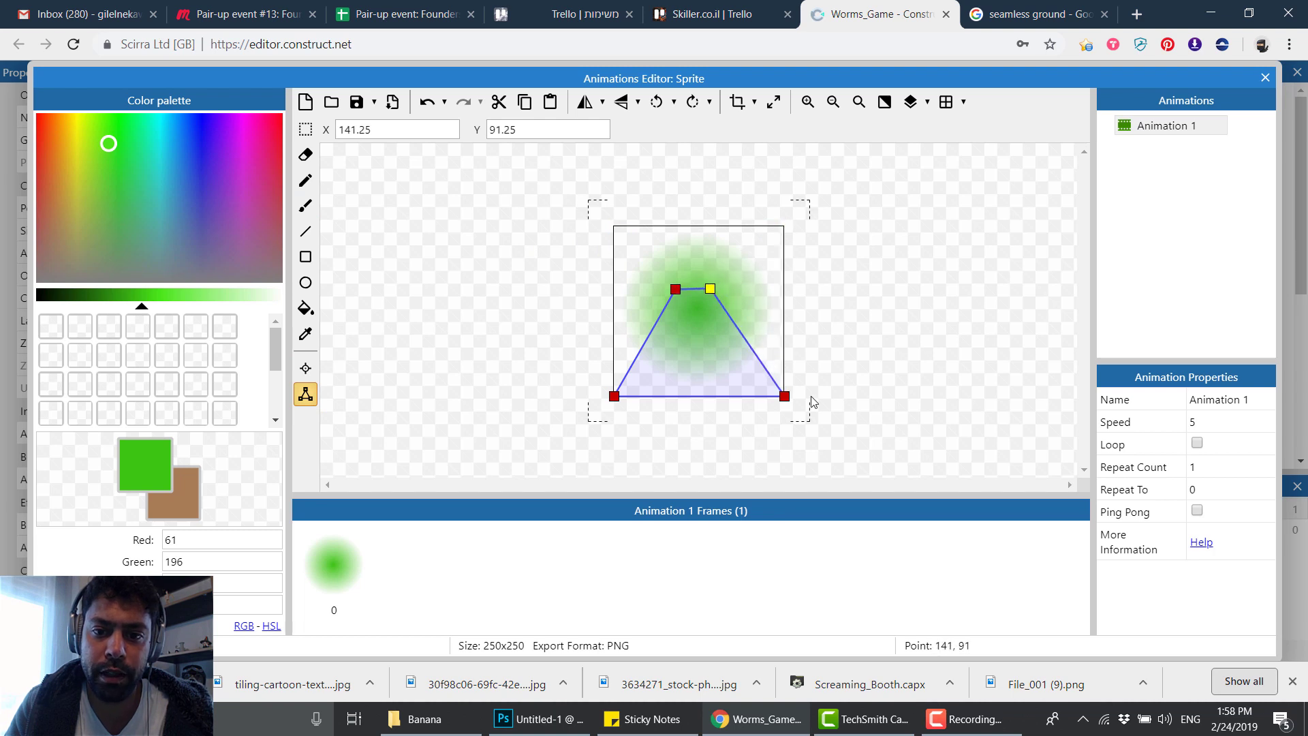
pyautogui.moveTo(784, 395); pyautogui.dragTo(714, 325)
pyautogui.moveTo(611, 402); pyautogui.dragTo(678, 329)
pyautogui.click(675, 289)
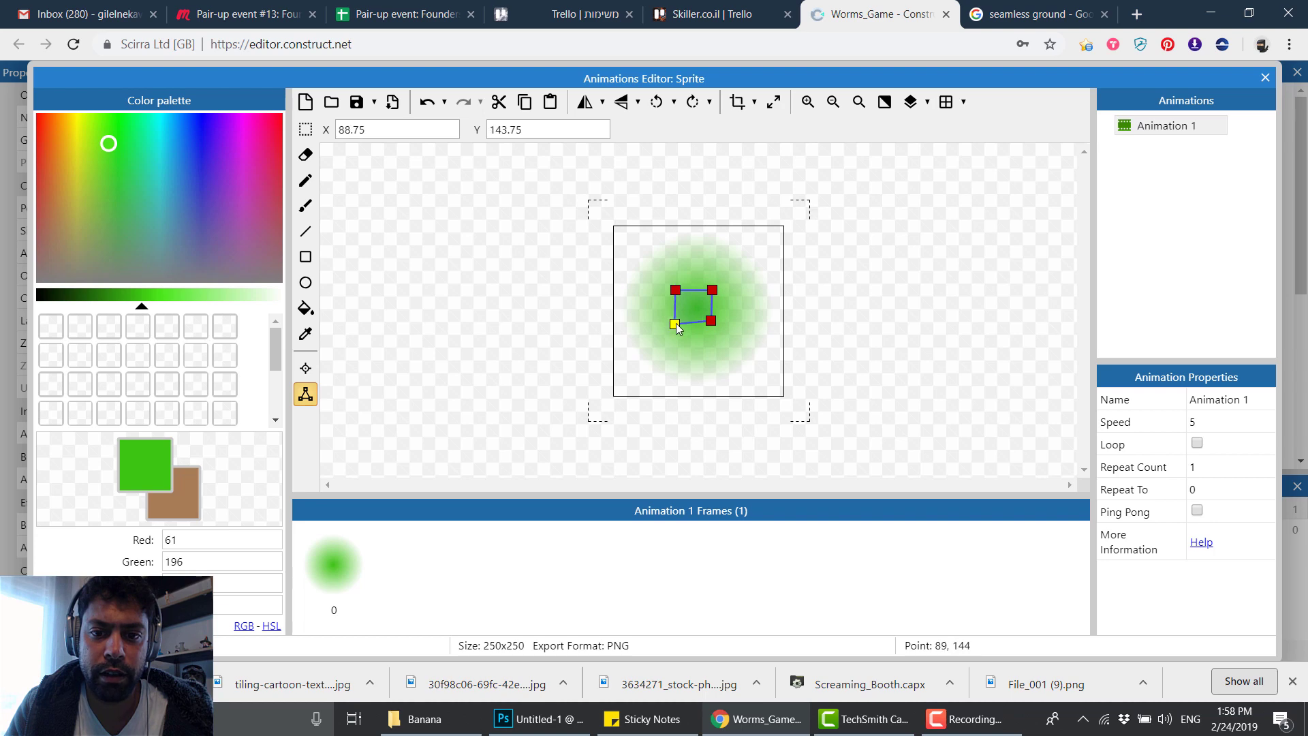
pyautogui.click(1265, 77)
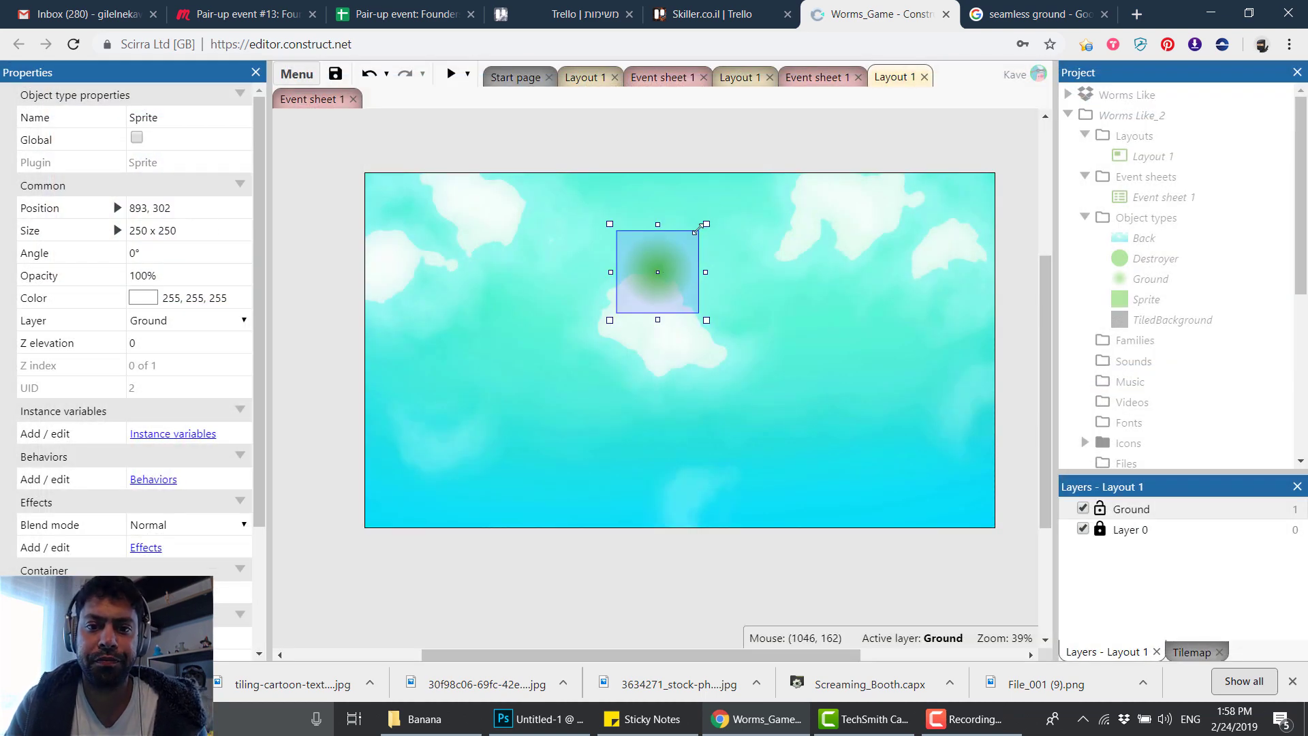
# Shrink the green sprite to about 146 x 146 and add an Alpha clamp effect to Ground.
pyautogui.moveTo(706, 223); pyautogui.dragTo(672, 258)
pyautogui.click(1128, 511)
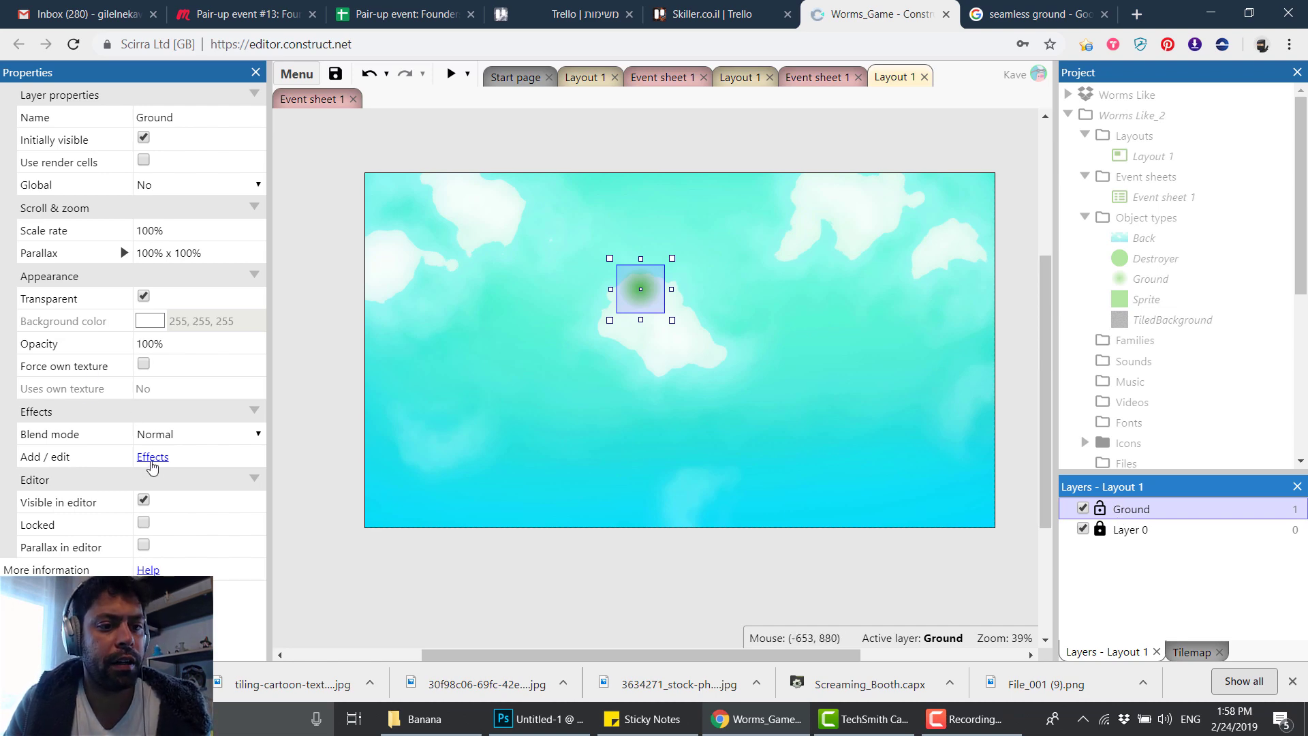
pyautogui.click(152, 457)
pyautogui.click(780, 365)
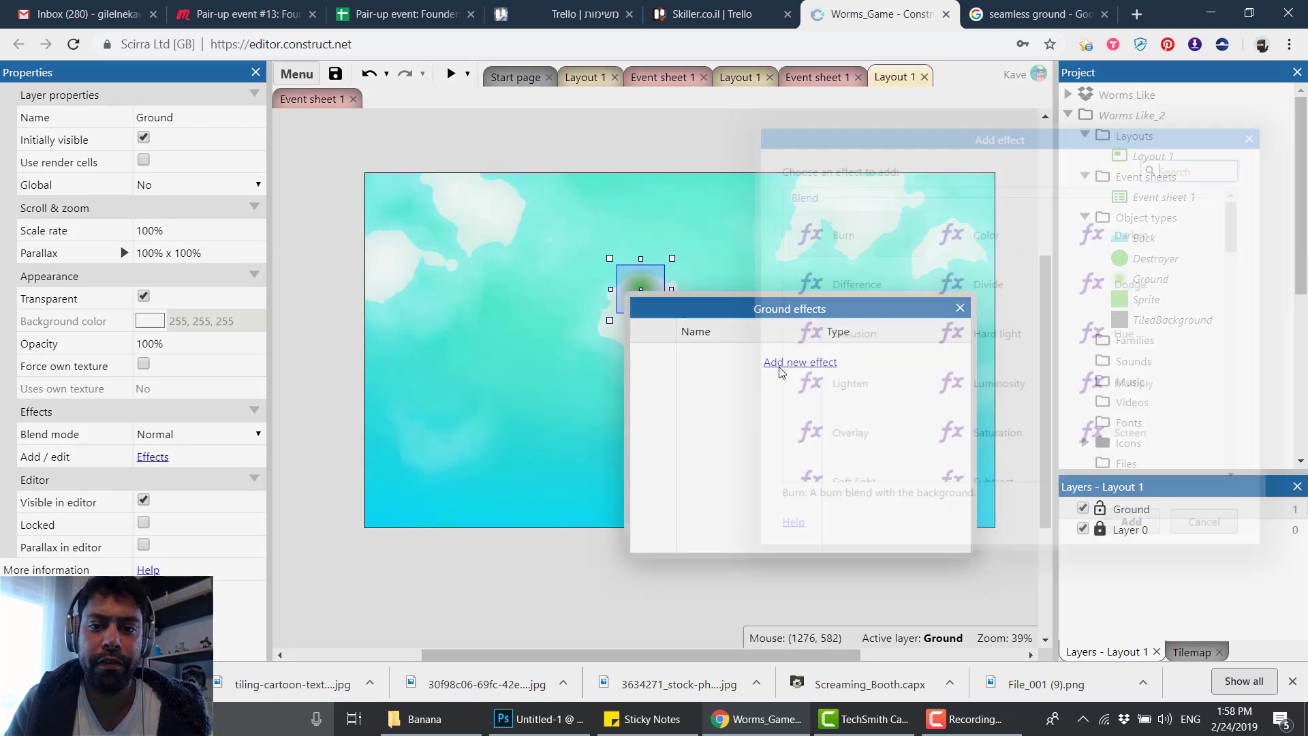
pyautogui.write('alpha')
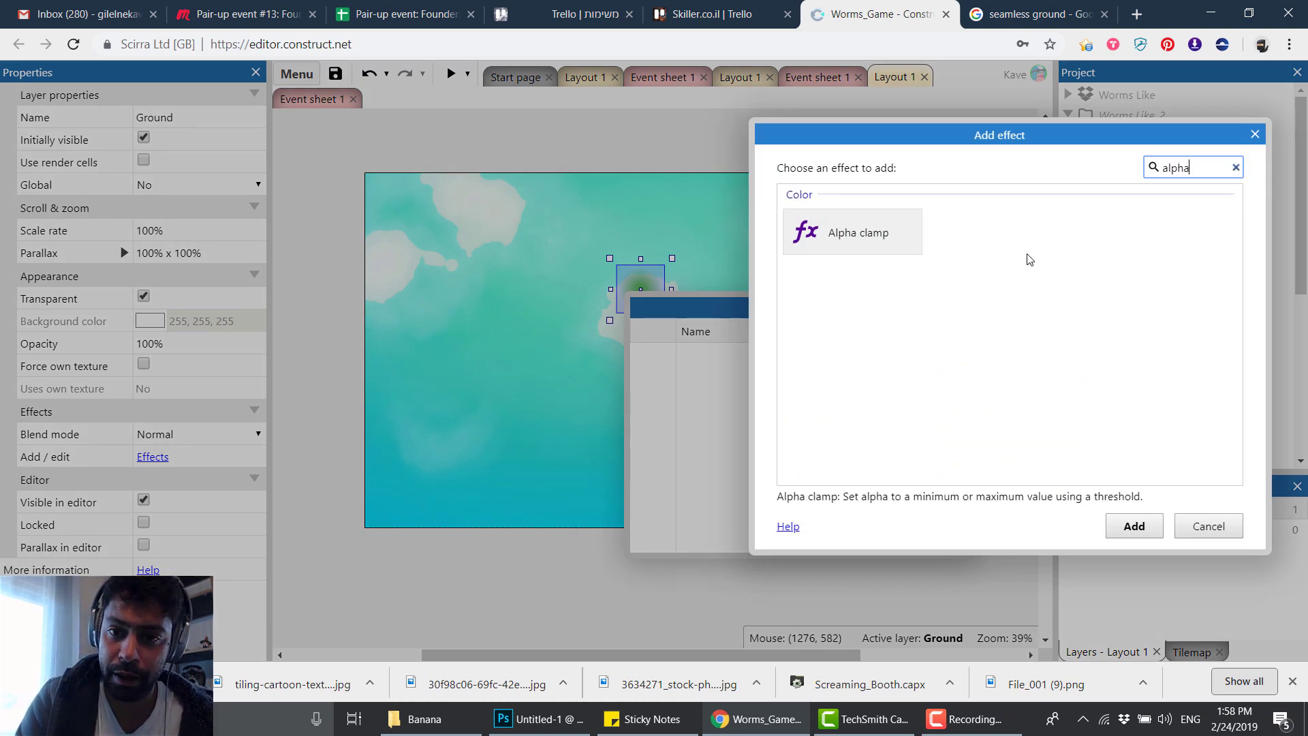
pyautogui.press('Return')
pyautogui.click(960, 308)
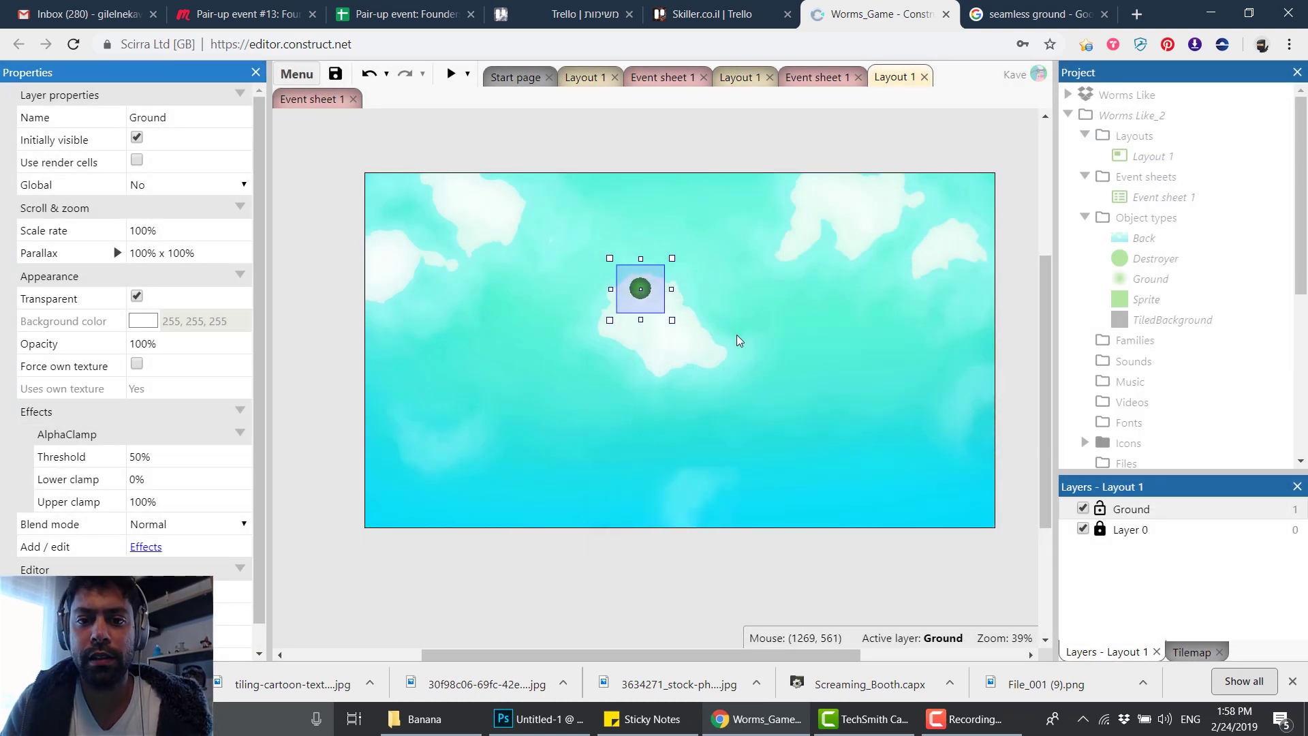
# Add an overlapping copy of the dot and set Alpha clamp threshold 59.3%, upper clamp 150%.
pyautogui.keyDown('ctrl'); pyautogui.scroll(5, 654, 300); pyautogui.keyUp('ctrl')
pyautogui.keyDown('ctrl'); pyautogui.scroll(2, 670, 259); pyautogui.keyUp('ctrl')
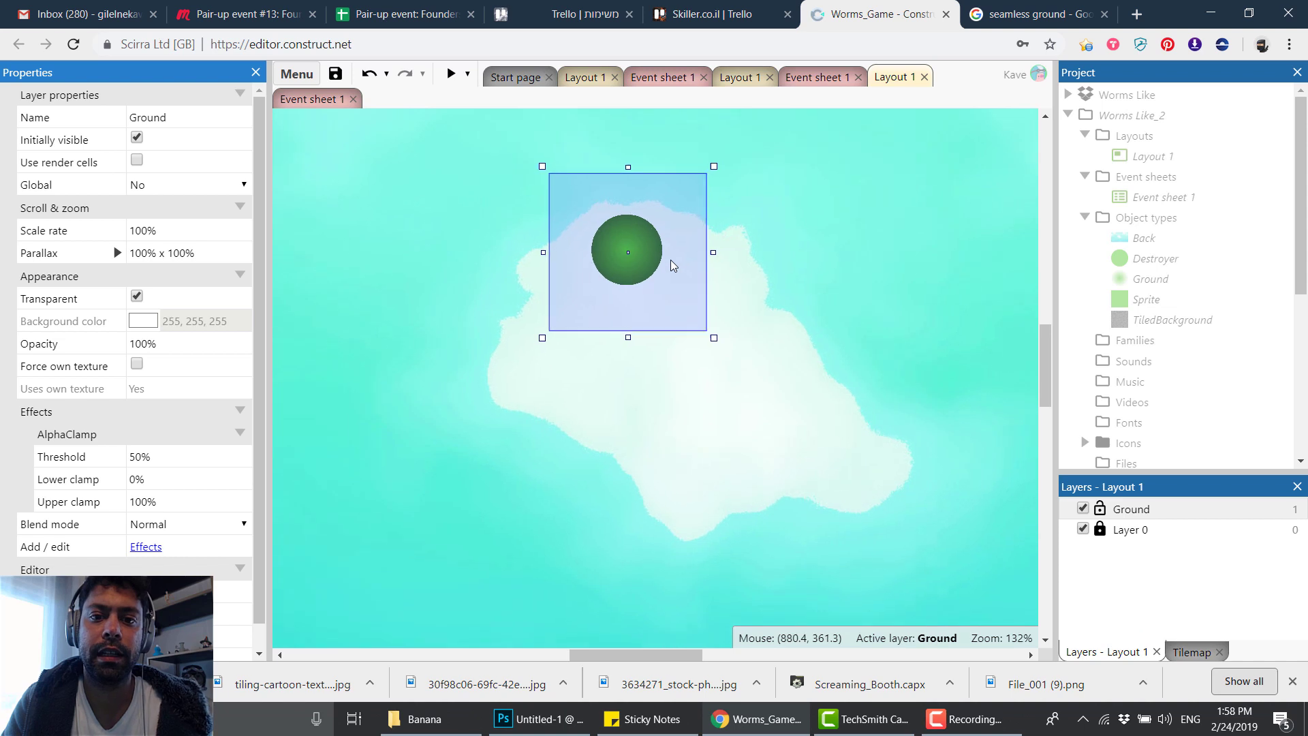
pyautogui.moveTo(649, 274); pyautogui.dragTo(710, 248)
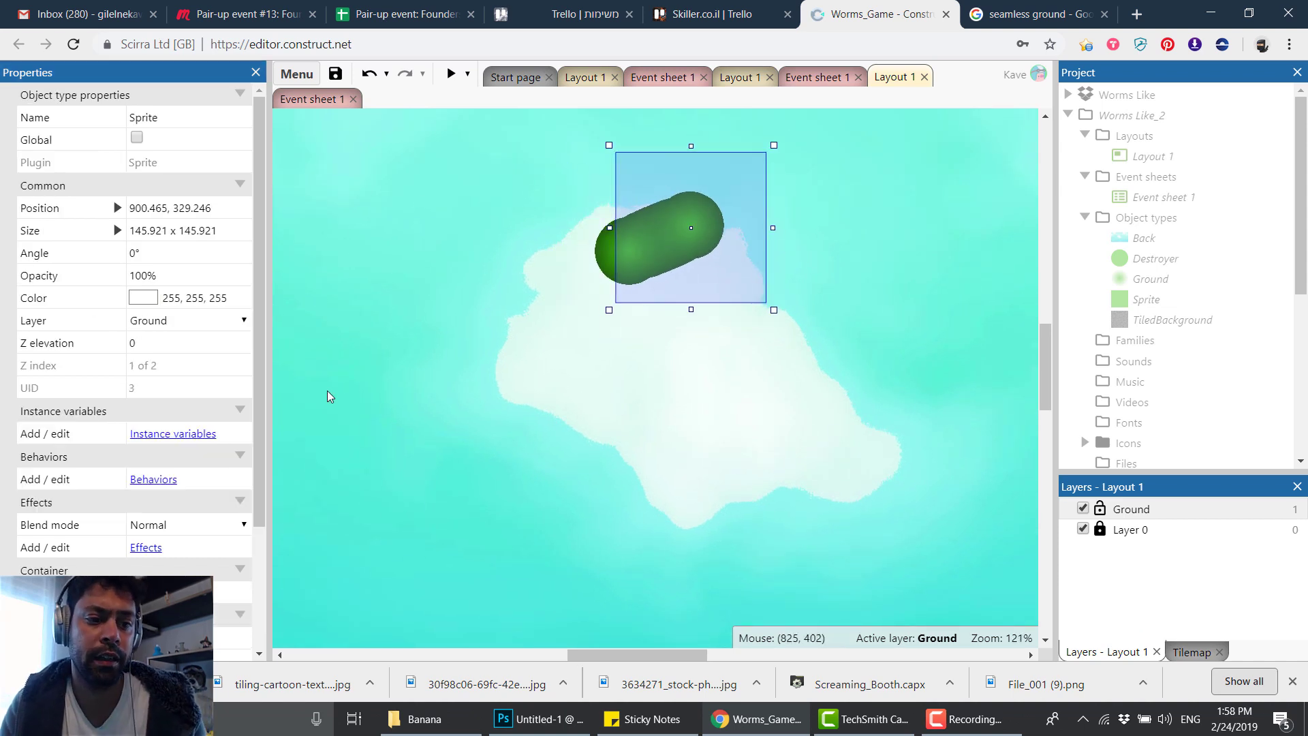
pyautogui.click(1141, 515)
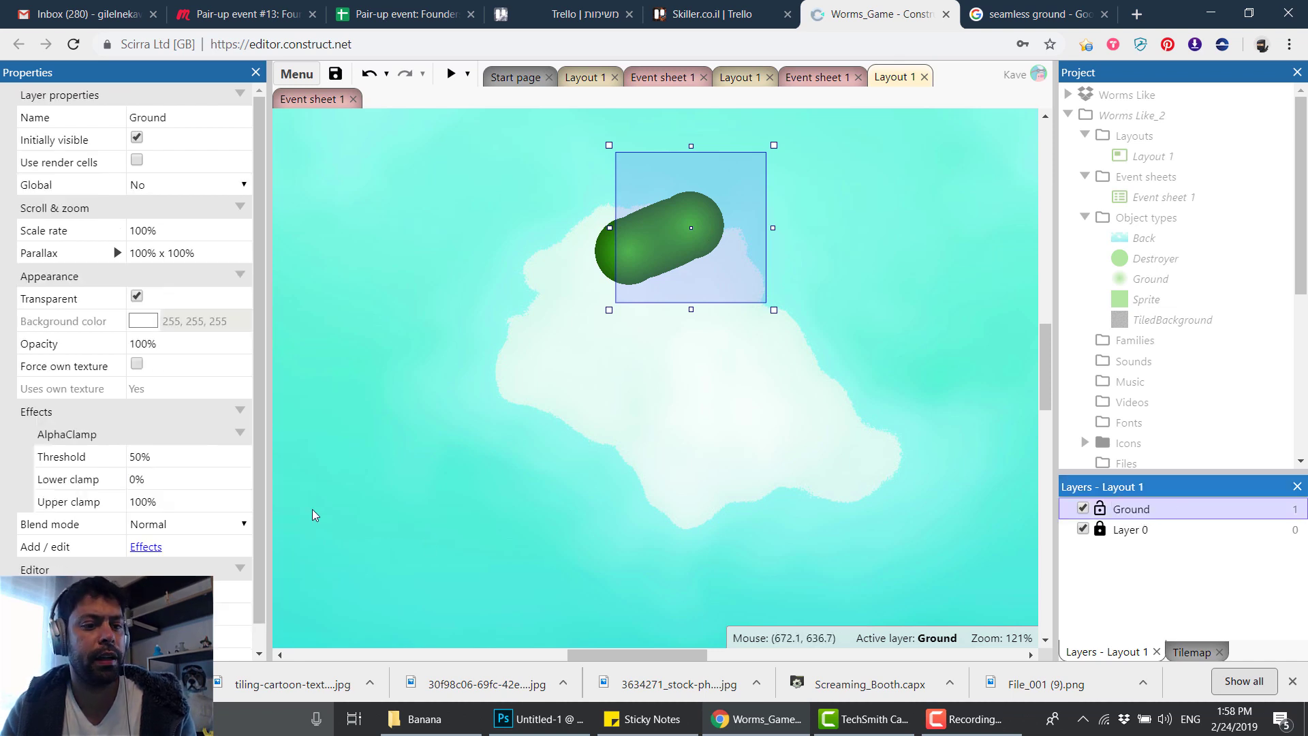
pyautogui.moveTo(135, 457); pyautogui.dragTo(217, 16)
pyautogui.moveTo(197, 115); pyautogui.dragTo(213, 75)
# Delete the extra green copy and move the remaining green sprite off the layout's top-left.
pyautogui.click(409, 266)
pyautogui.keyDown('ctrl'); pyautogui.scroll(-10, 412, 266); pyautogui.keyUp('ctrl')
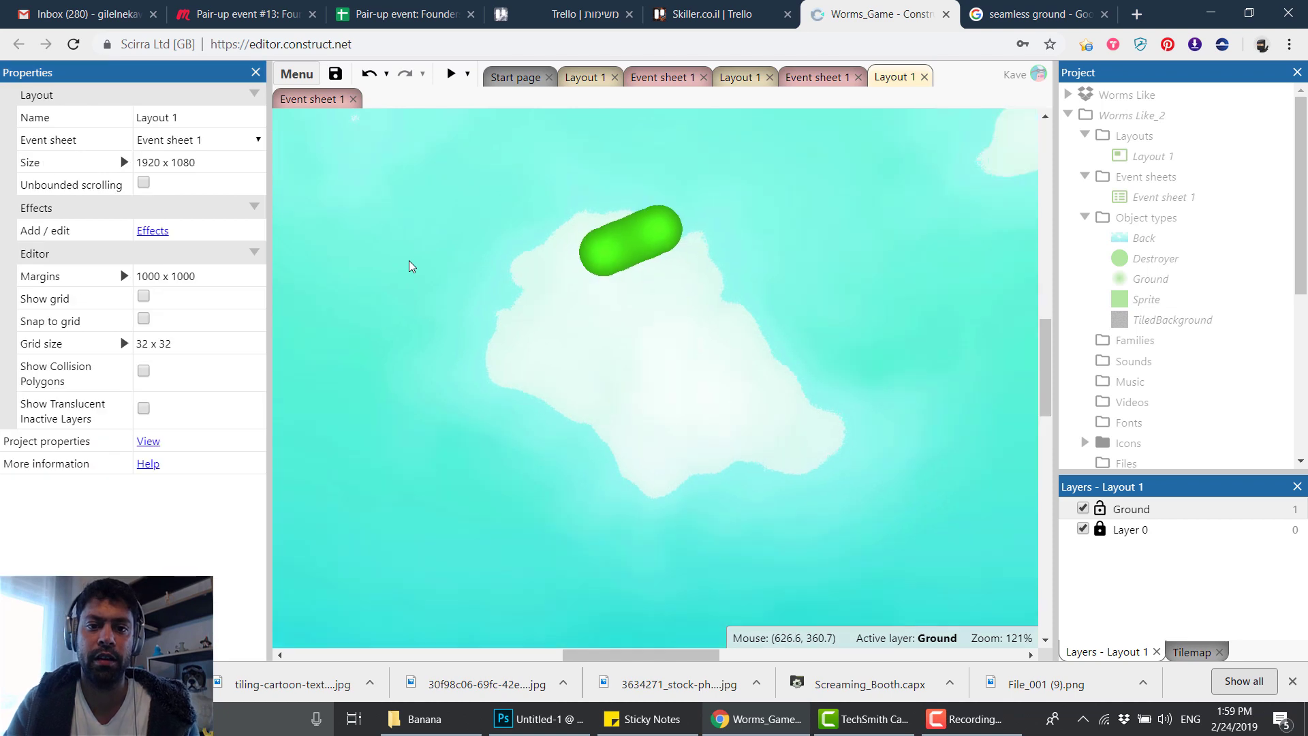
pyautogui.moveTo(502, 273); pyautogui.dragTo(657, 294, button='middle')
pyautogui.click(673, 293)
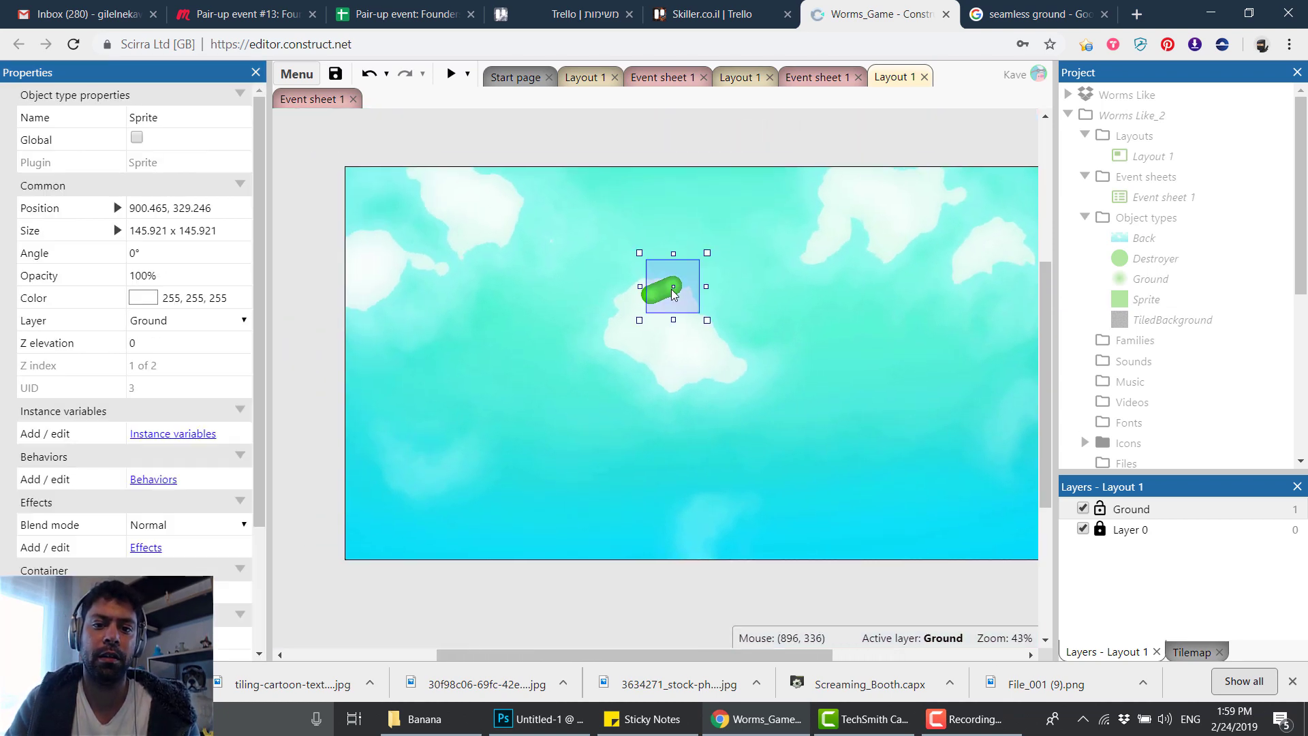
pyautogui.moveTo(648, 305); pyautogui.dragTo(405, 158)
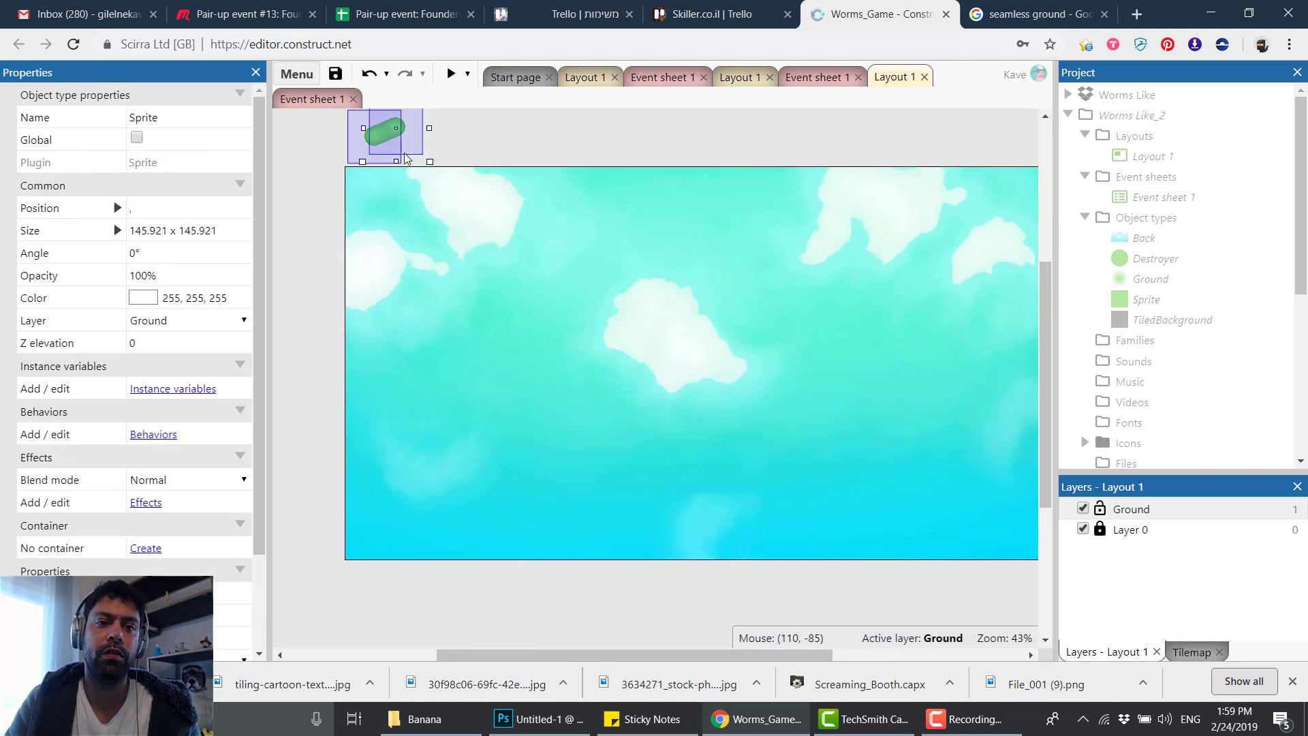
pyautogui.click(328, 206)
pyautogui.moveTo(372, 187); pyautogui.dragTo(388, 207, button='middle')
pyautogui.click(412, 149)
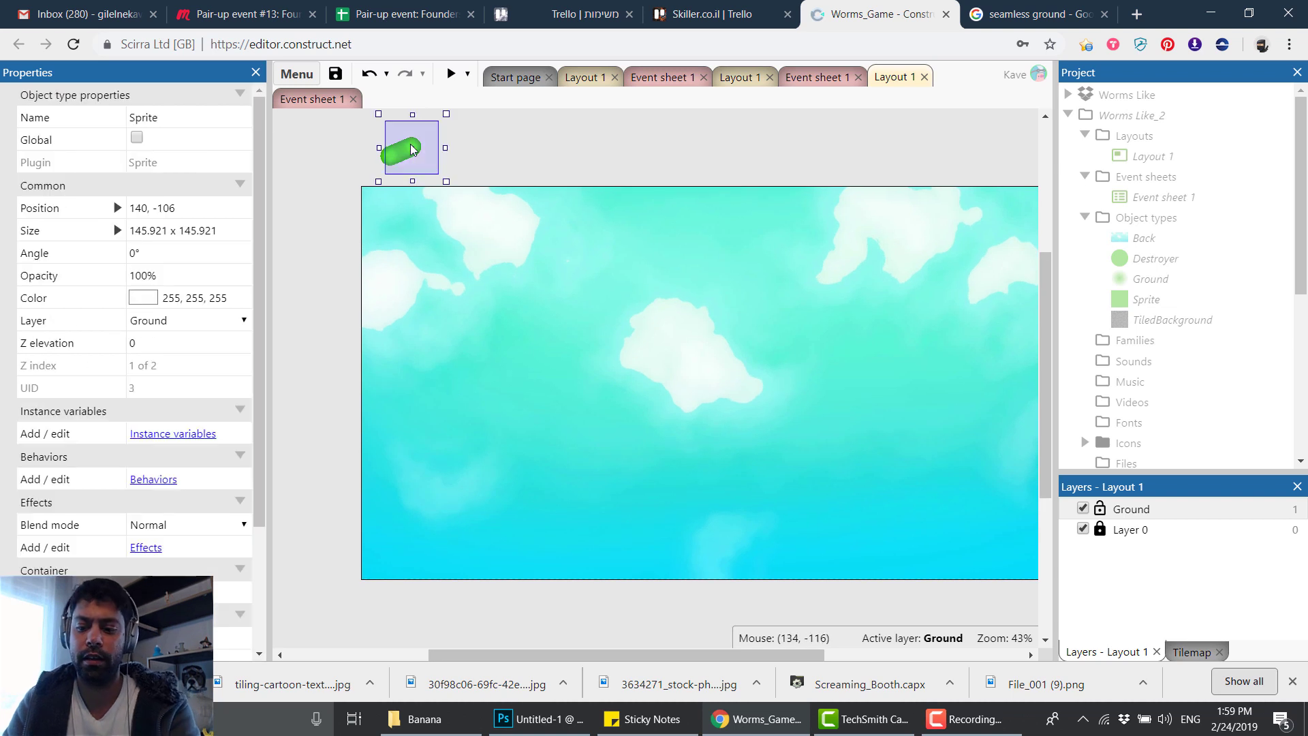
pyautogui.press('Delete')
pyautogui.click(403, 166)
pyautogui.moveTo(372, 170); pyautogui.dragTo(313, 167)
pyautogui.moveTo(436, 175); pyautogui.dragTo(468, 195, button='middle')
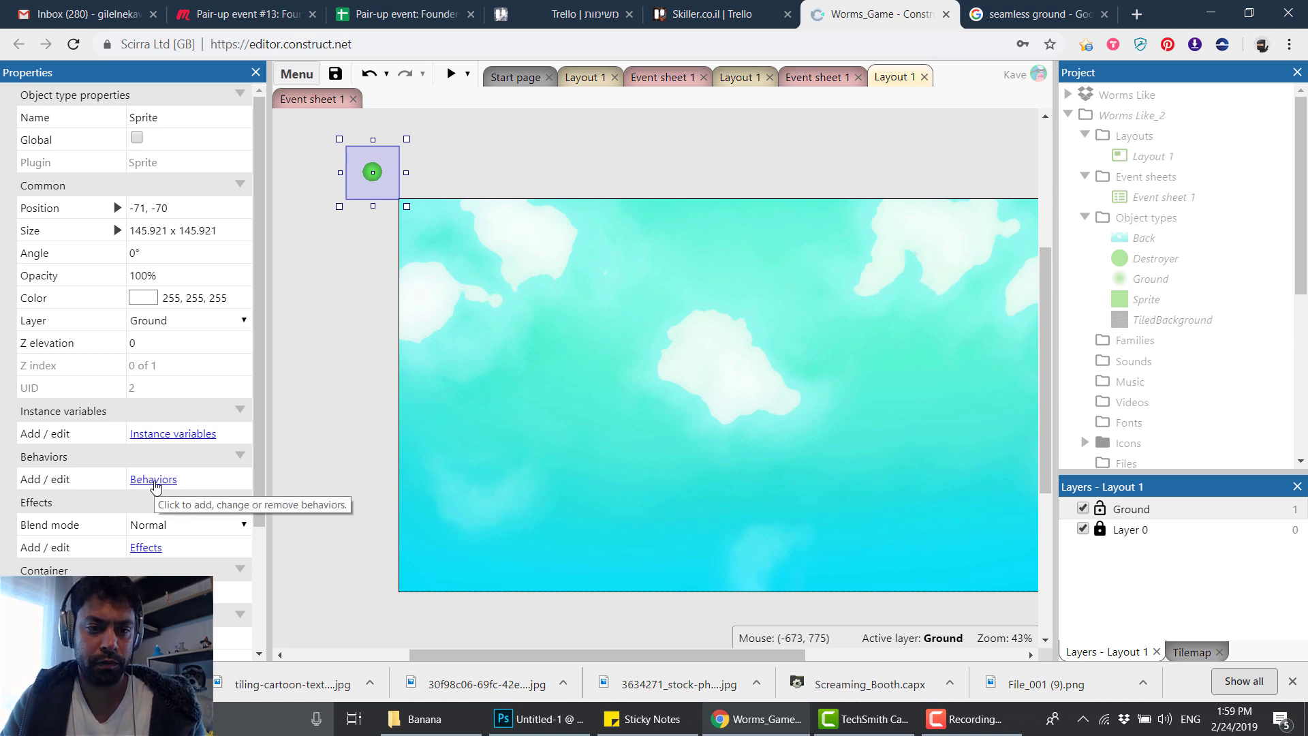
# Add the Physics behavior to the green sprite and move it onto the sky at 406, 164.
pyautogui.click(154, 480)
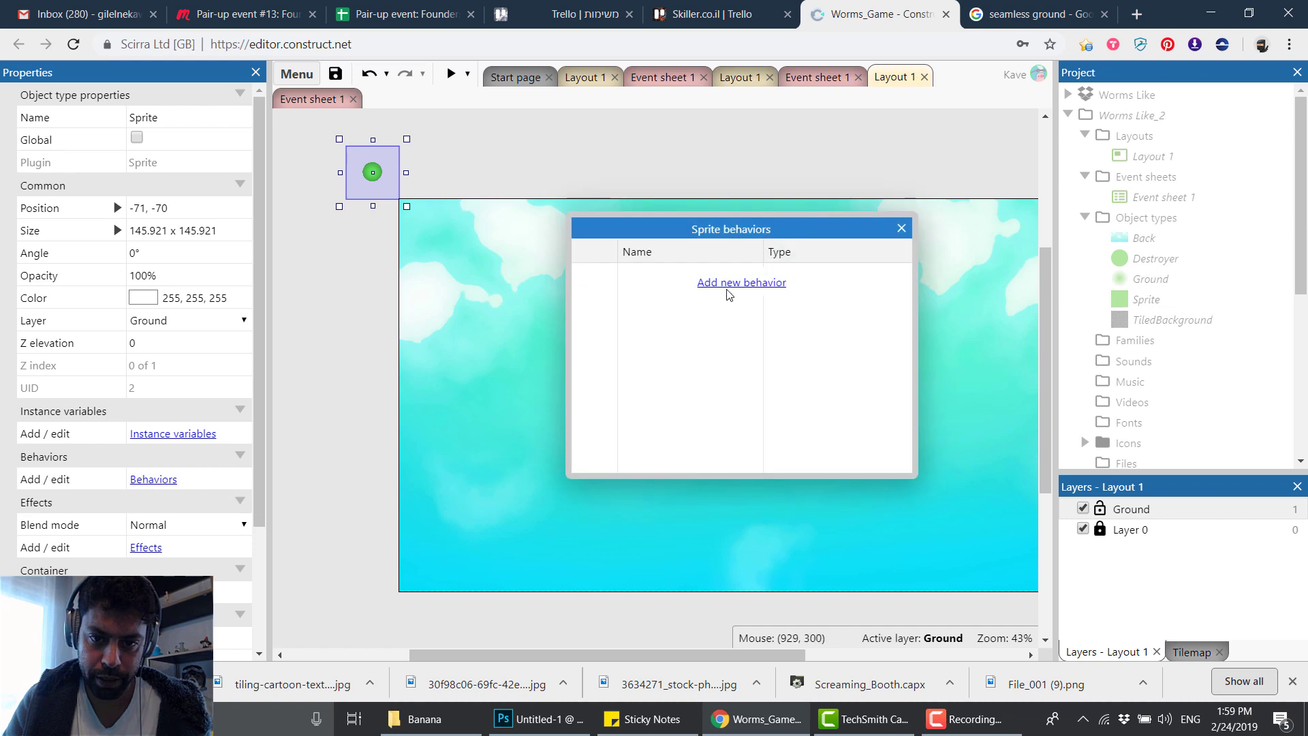
pyautogui.click(731, 283)
pyautogui.write('phy')
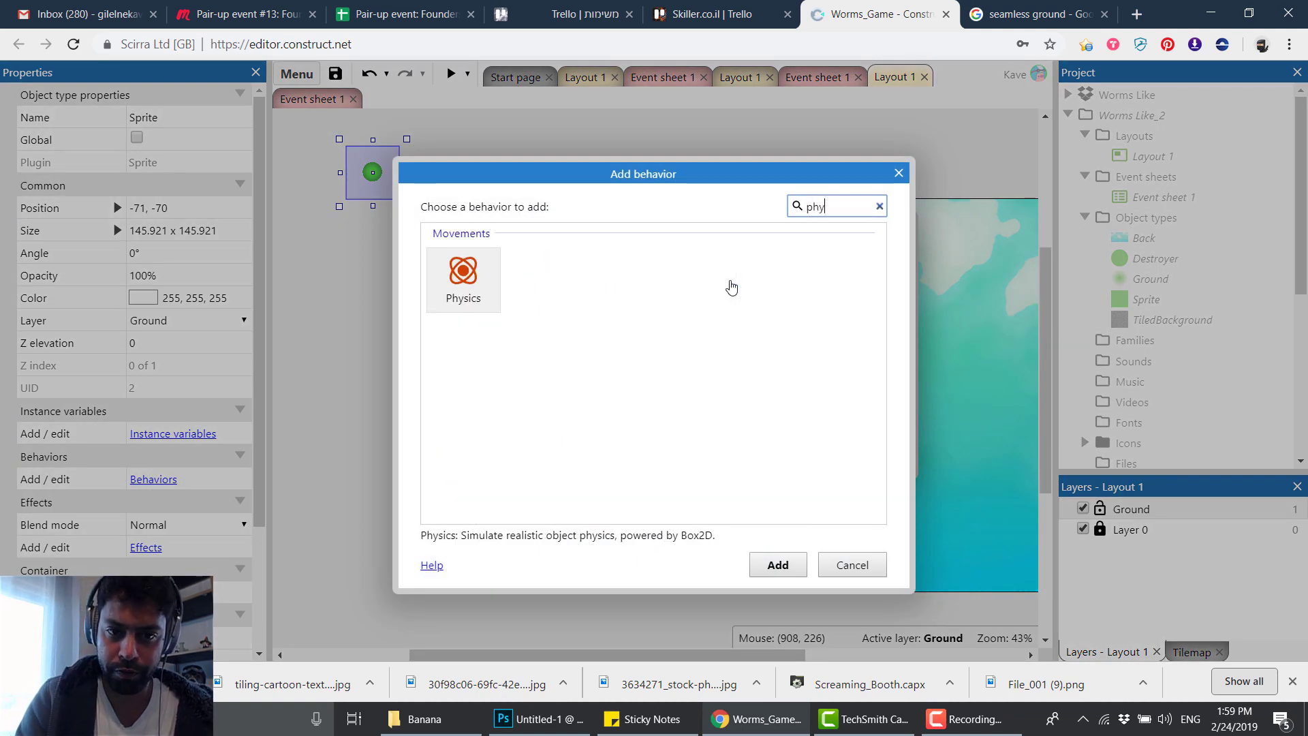
pyautogui.press('Return')
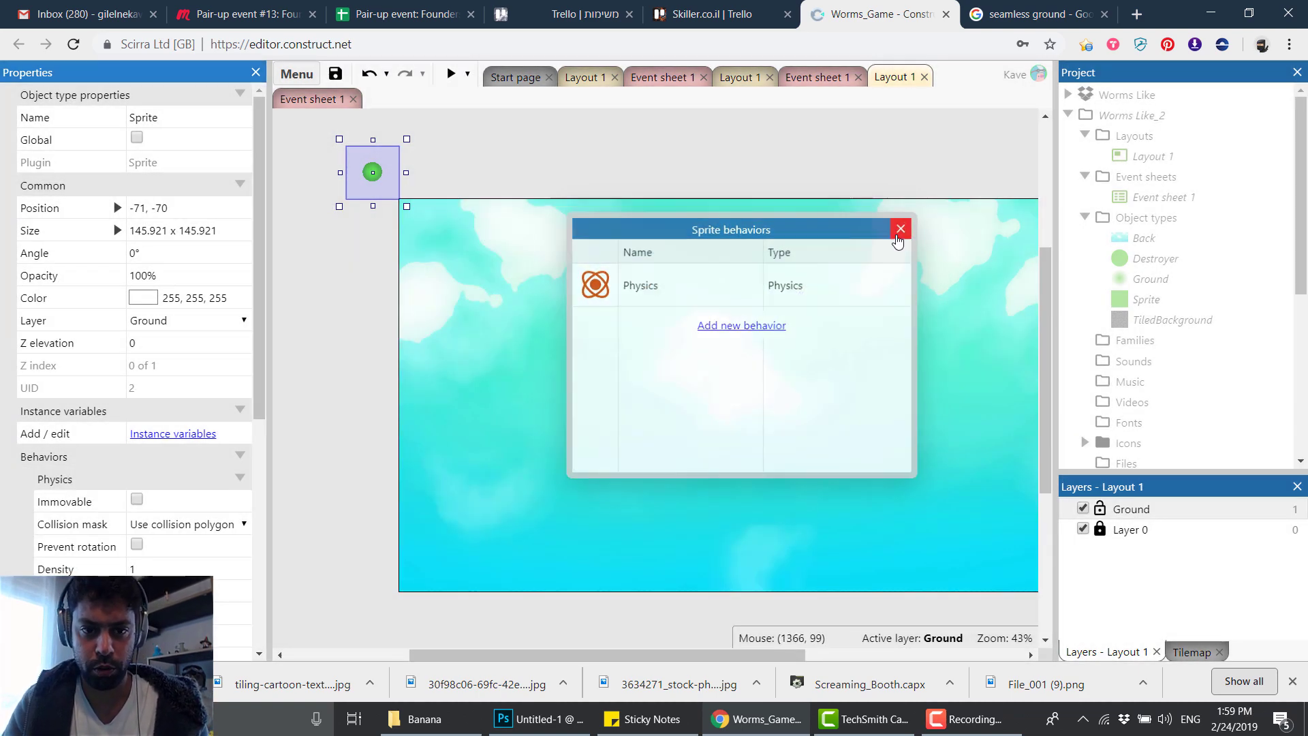
pyautogui.click(899, 227)
pyautogui.click(487, 150)
pyautogui.moveTo(373, 172); pyautogui.dragTo(546, 257)
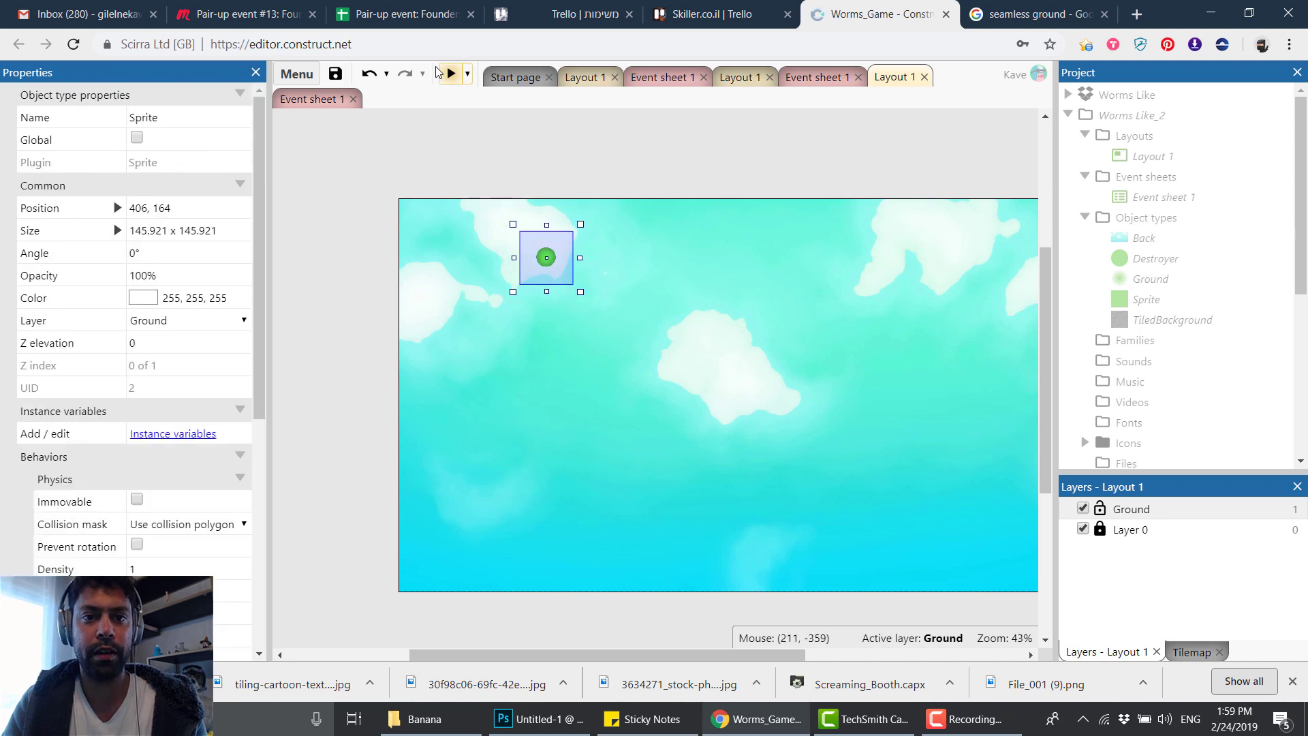
# Preview the layout to watch the ball fall, then move it to -85, -86 above the top-left corner.
pyautogui.click(451, 75)
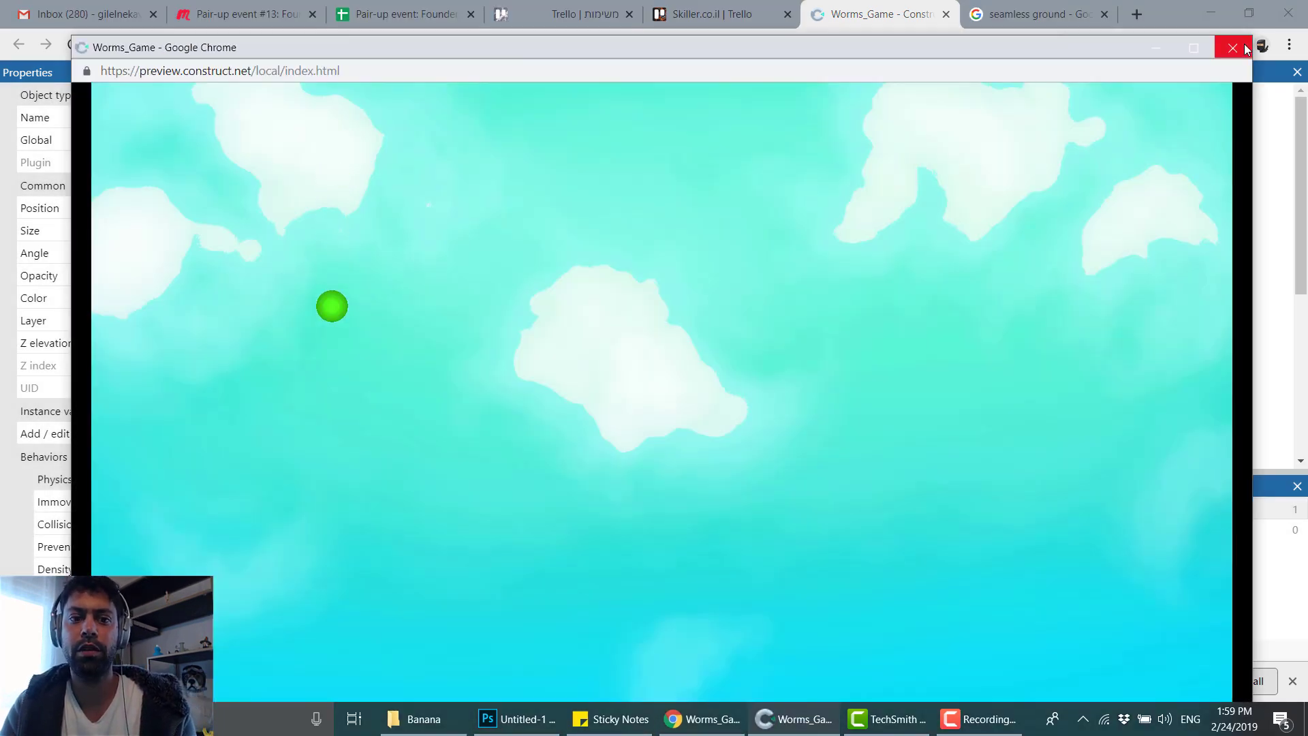
pyautogui.click(1232, 47)
pyautogui.click(374, 258)
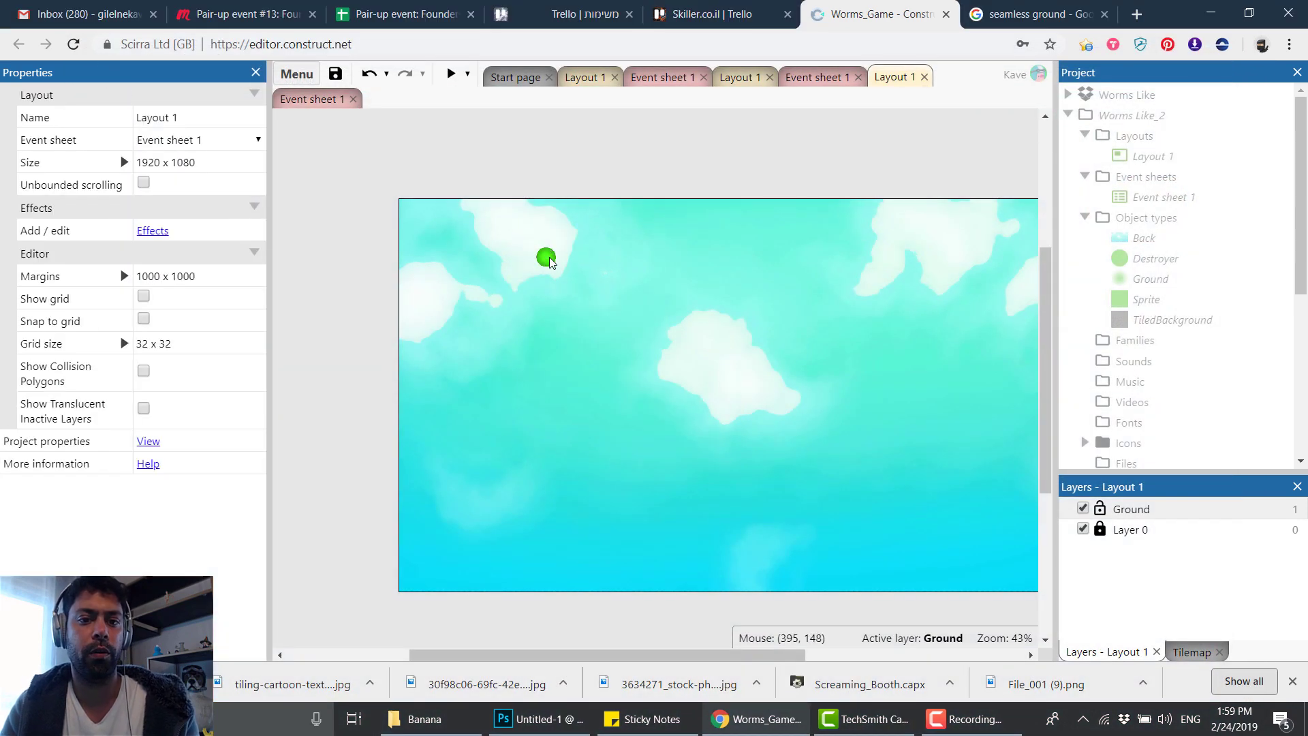
pyautogui.moveTo(551, 263); pyautogui.dragTo(370, 171)
pyautogui.hscroll(-2, 485, 235)
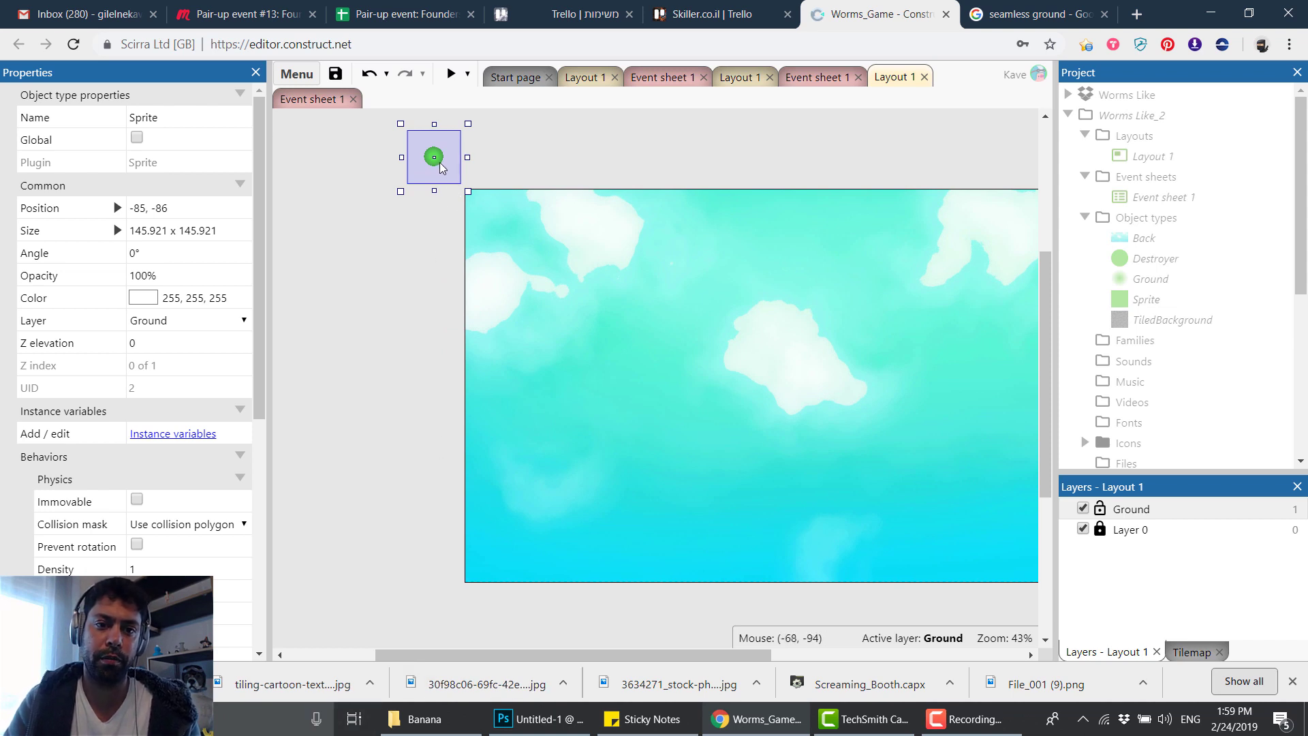
pyautogui.keyDown('ctrl'); pyautogui.scroll(-3, 391, 289); pyautogui.keyUp('ctrl')
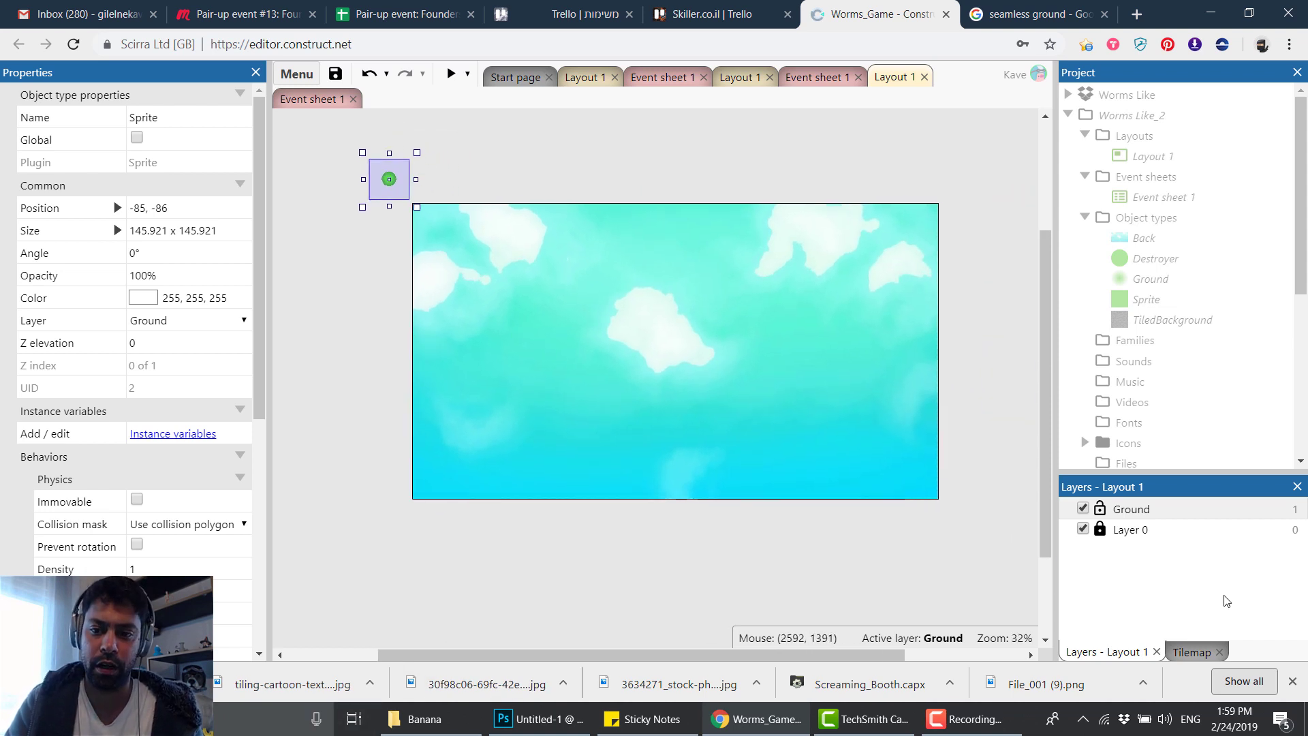
# Add a new top layer named Bounds.
pyautogui.rightClick(1138, 570)
pyautogui.click(1202, 432)
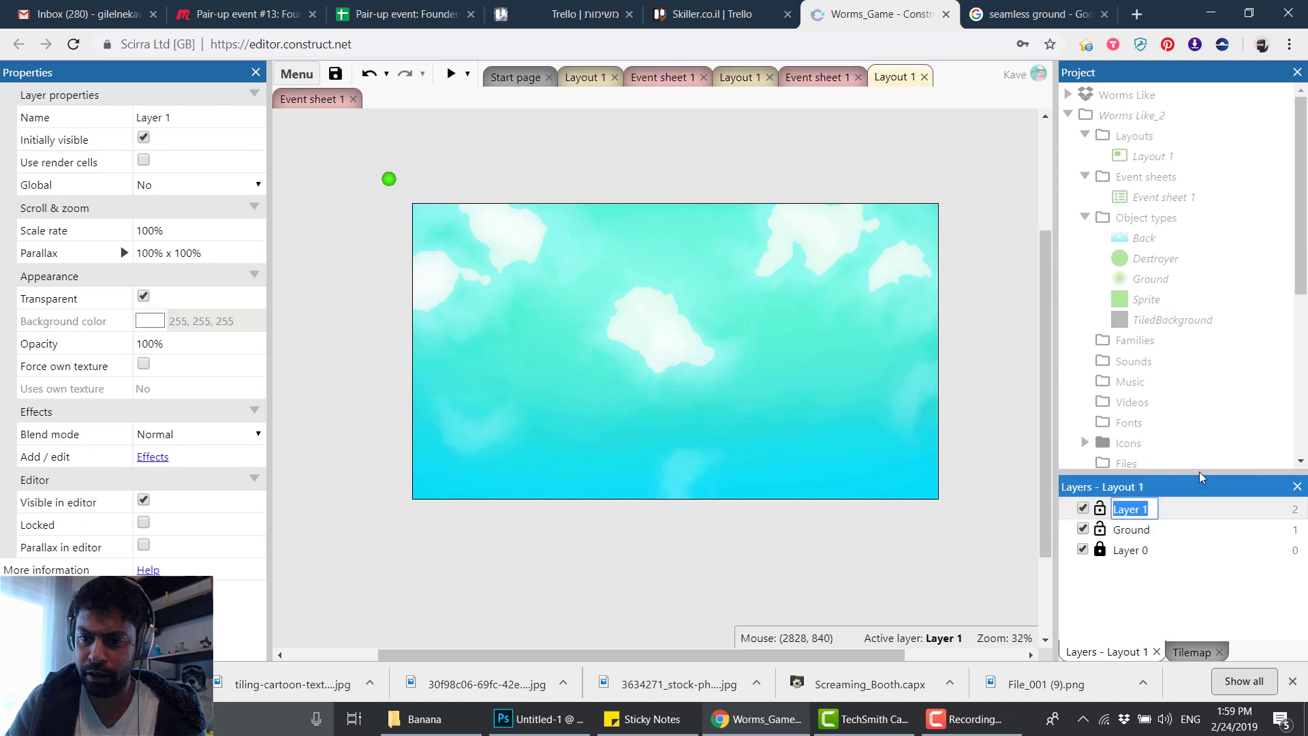
pyautogui.write('Bounds')
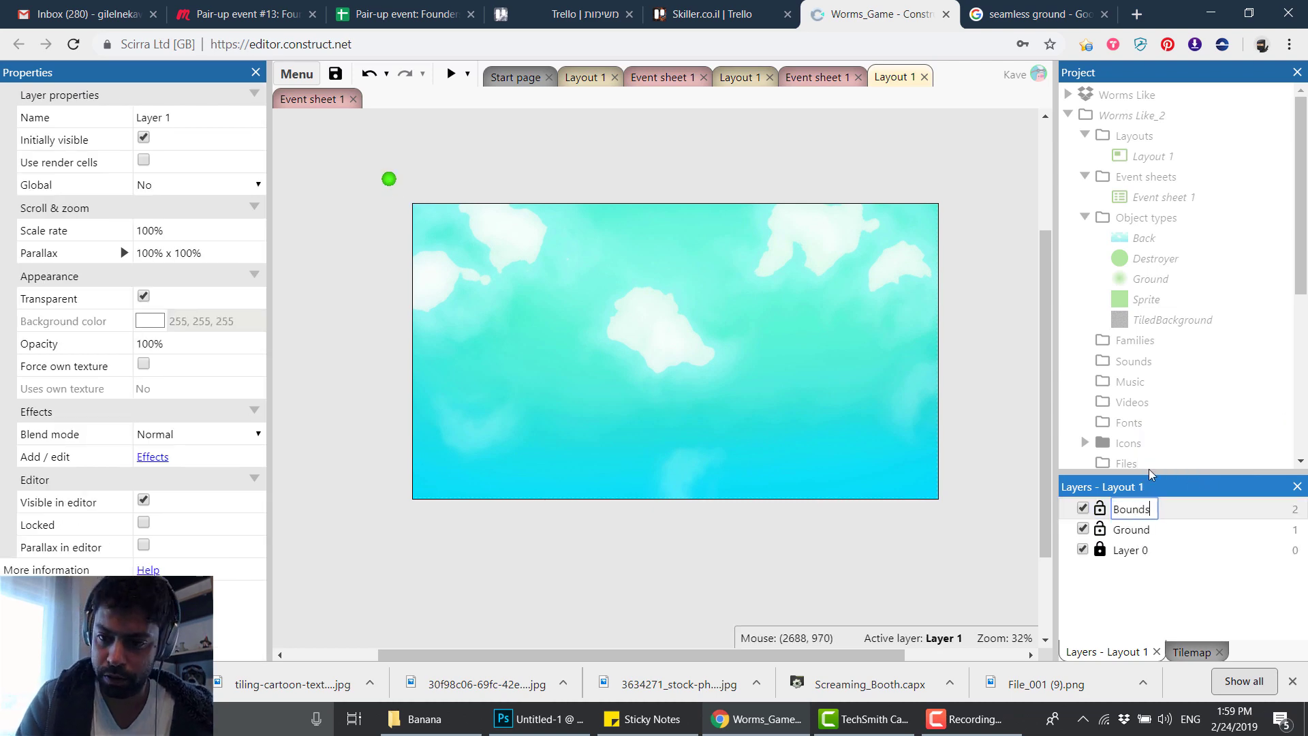
pyautogui.press('Return')
# Insert a new Sprite object into the layout on the Bounds layer.
pyautogui.doubleClick(329, 312)
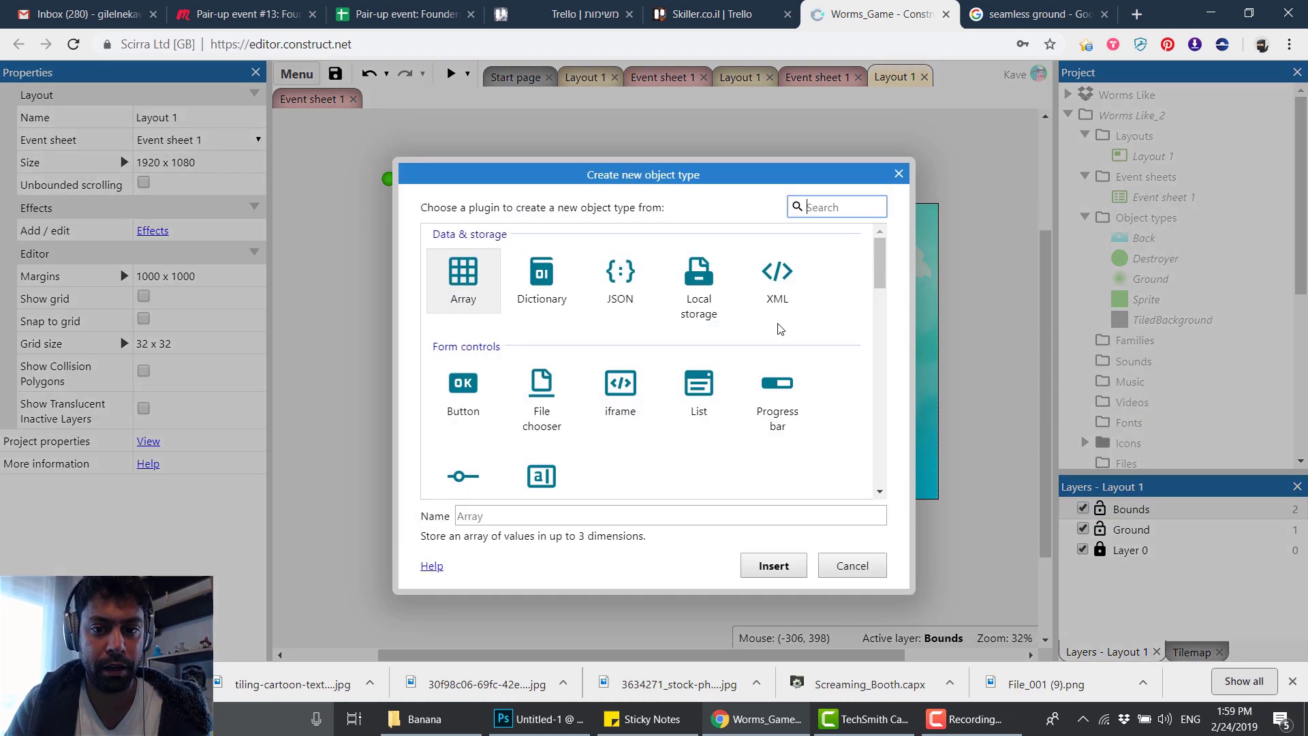
pyautogui.moveTo(878, 263); pyautogui.dragTo(878, 310)
pyautogui.doubleClick(778, 382)
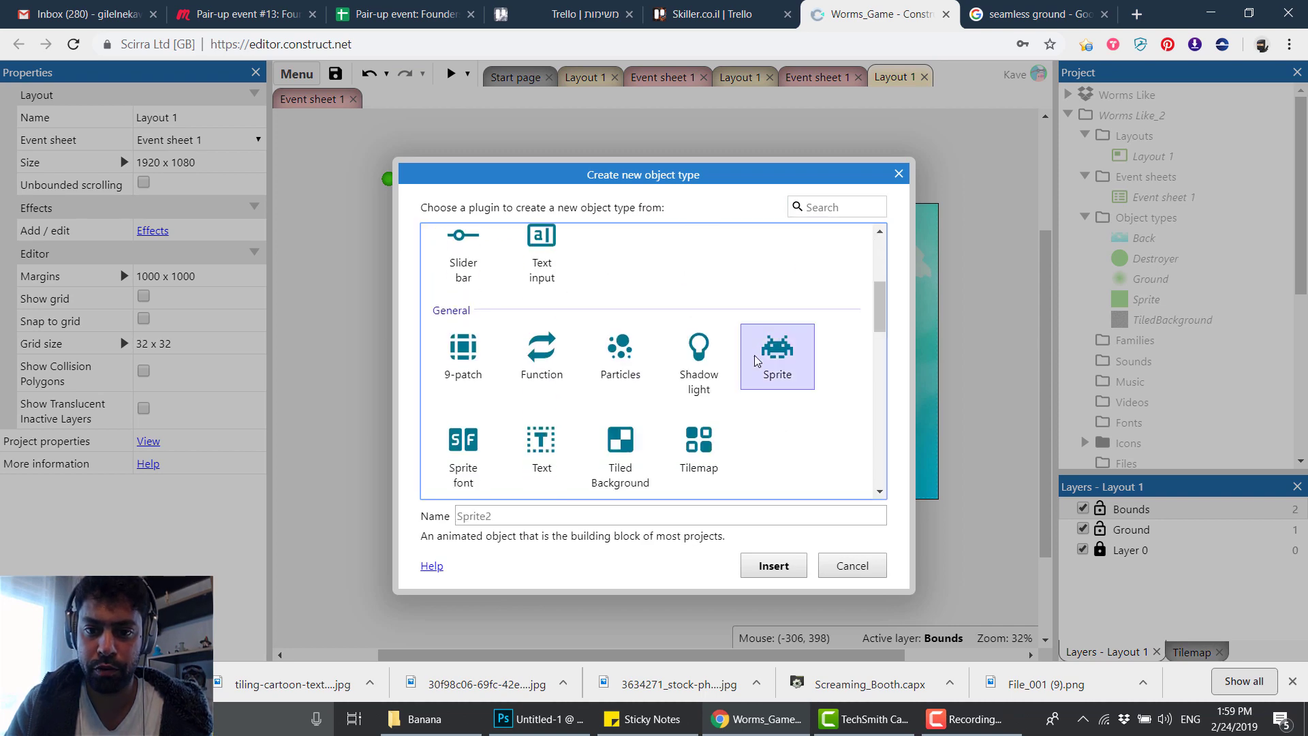
pyautogui.click(538, 327)
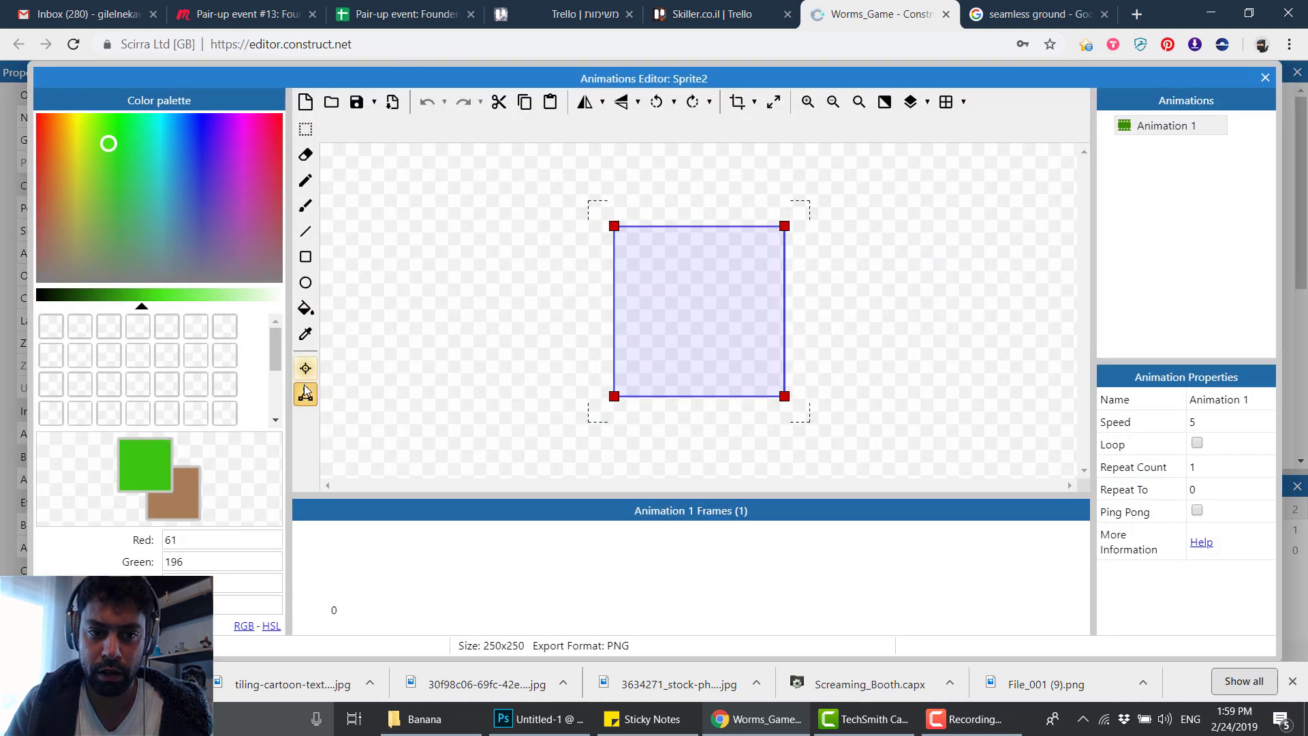
# Fill Sprite2's image solid blue and move it onto the layout's left edge as a wall.
pyautogui.click(306, 308)
pyautogui.click(665, 284)
pyautogui.click(97, 178)
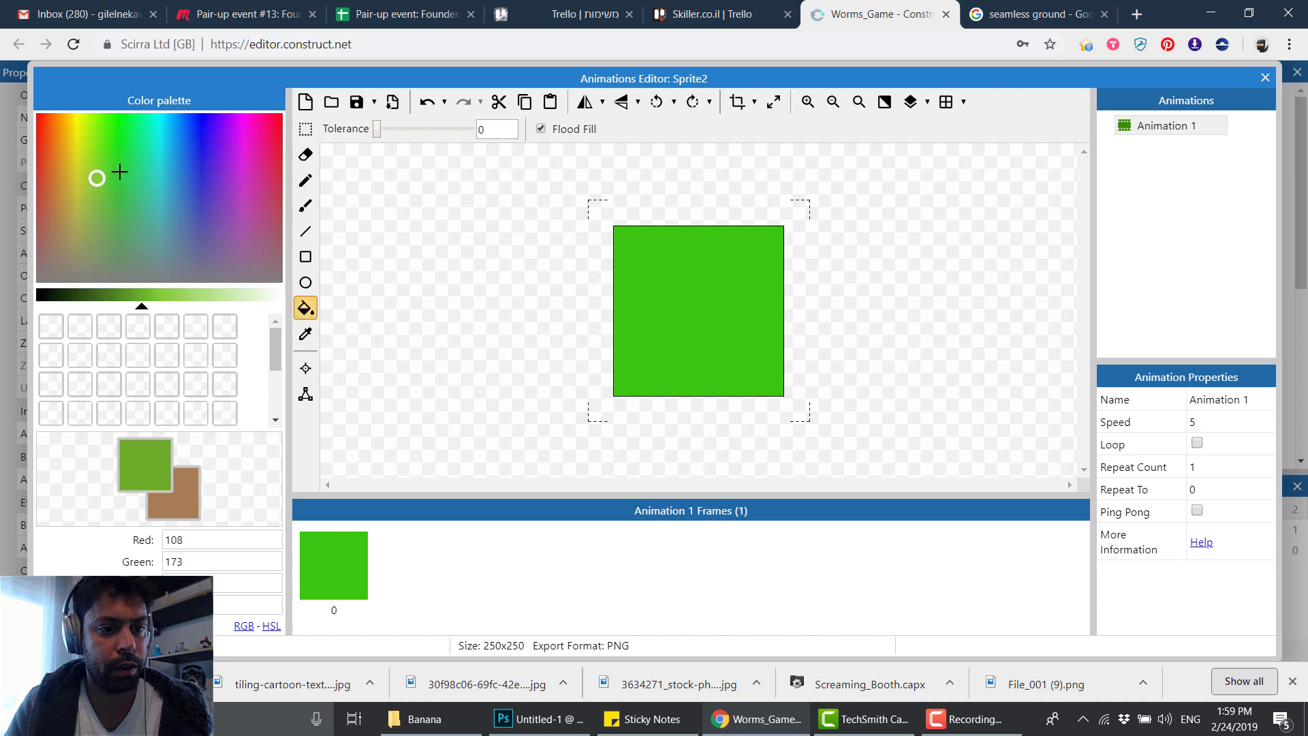
pyautogui.moveTo(119, 172); pyautogui.dragTo(195, 143)
pyautogui.click(654, 290)
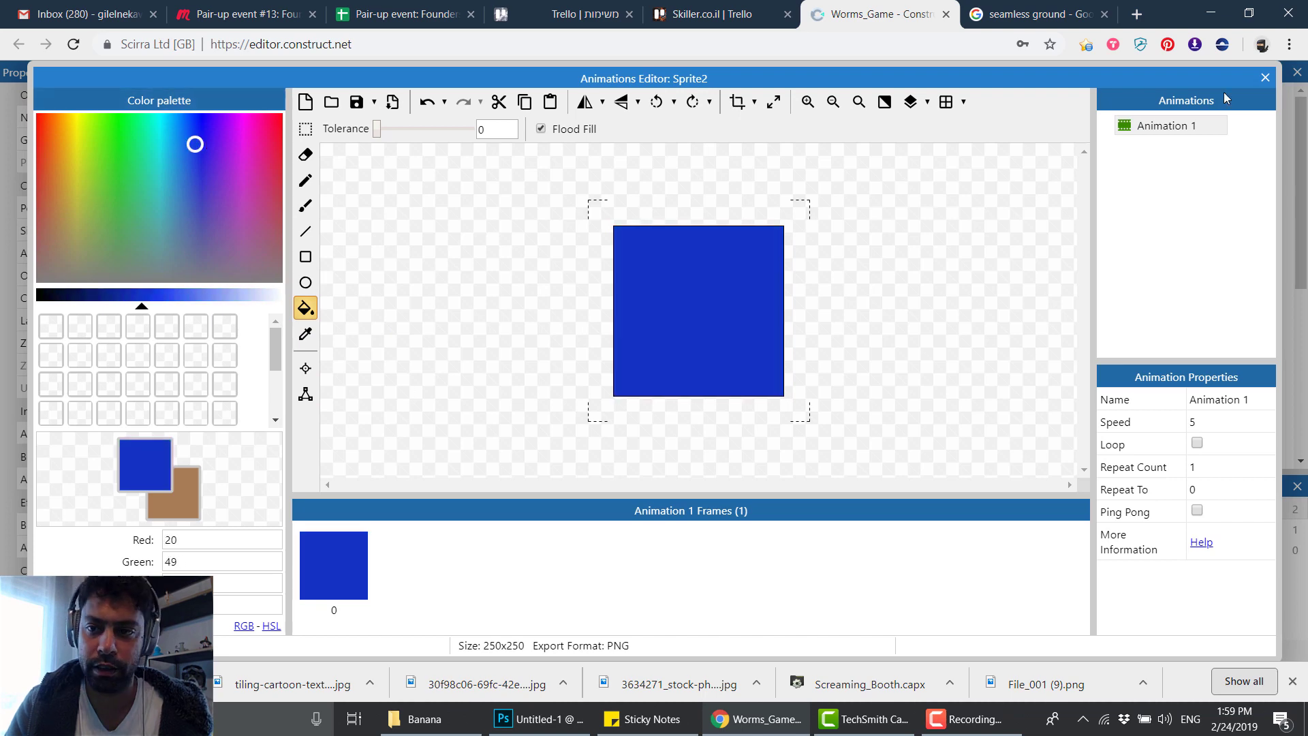
pyautogui.click(1266, 77)
pyautogui.moveTo(541, 335); pyautogui.dragTo(352, 566)
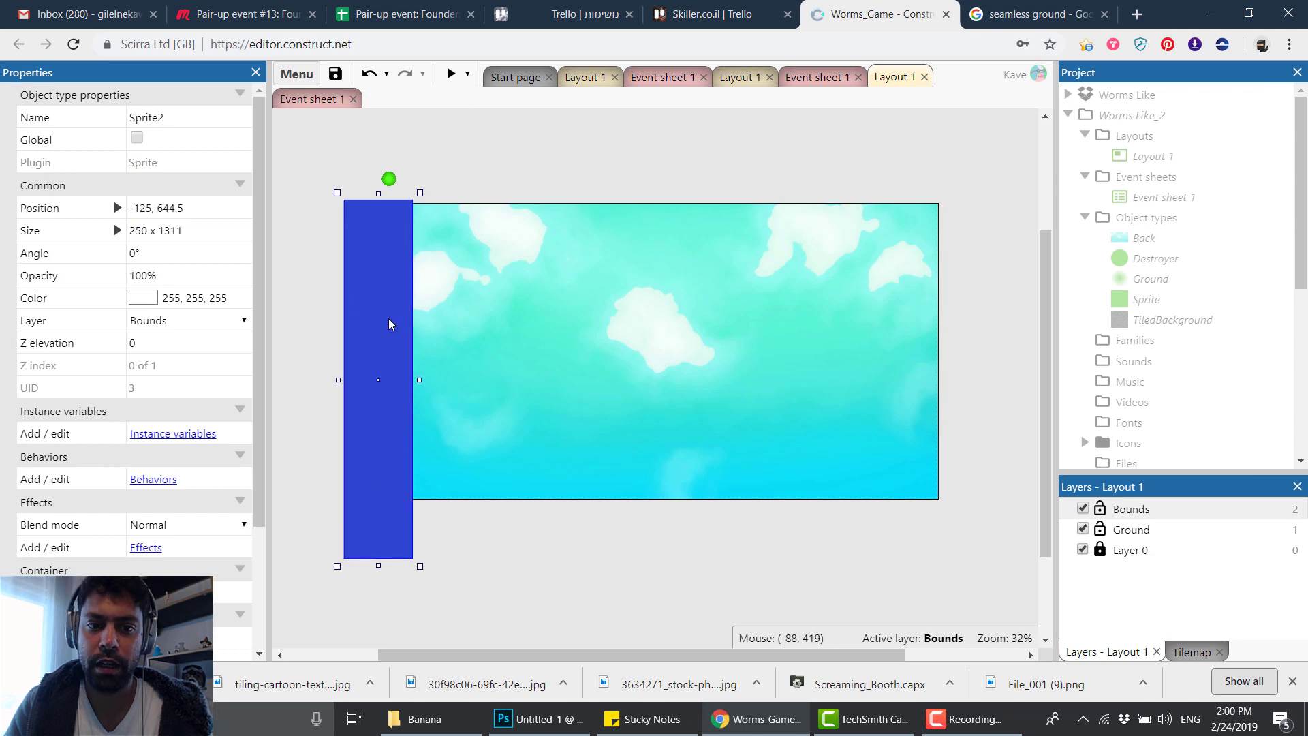
# Give the blue wall the Physics behaviour with Immovable ticked.
pyautogui.click(153, 479)
pyautogui.click(777, 283)
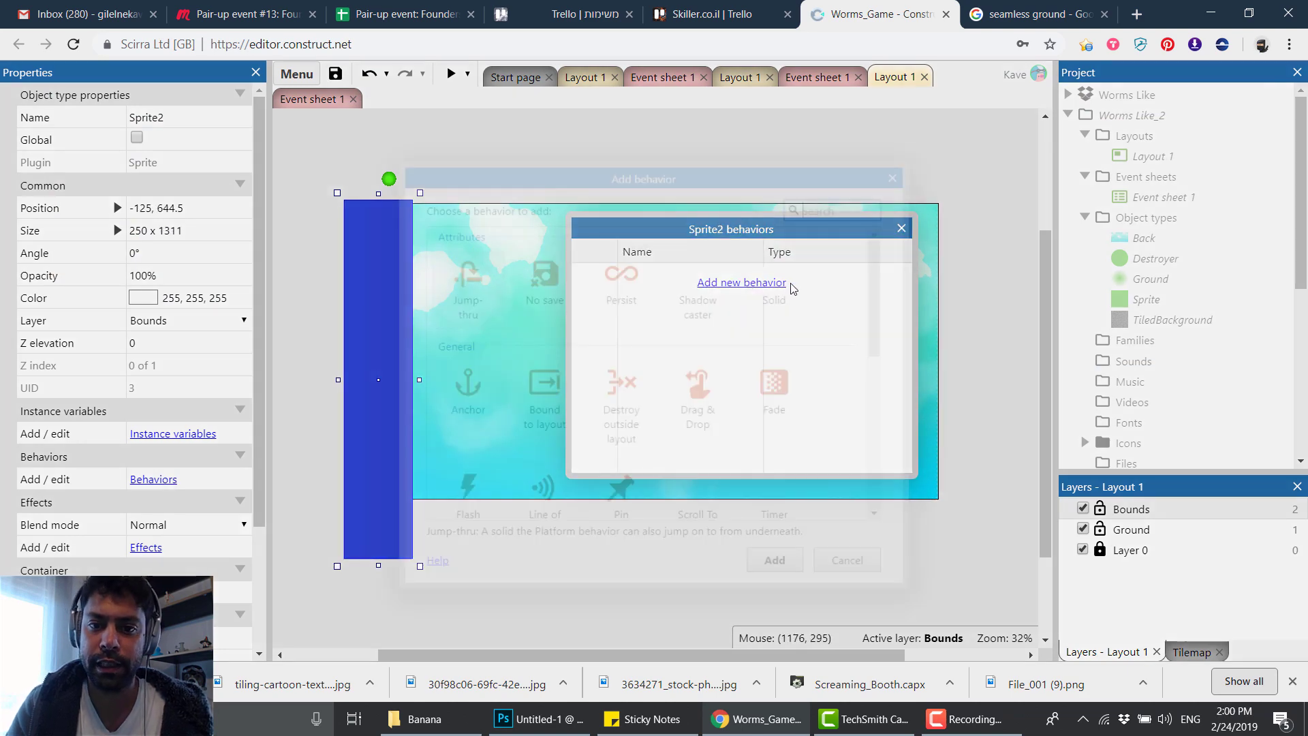
pyautogui.write('phys')
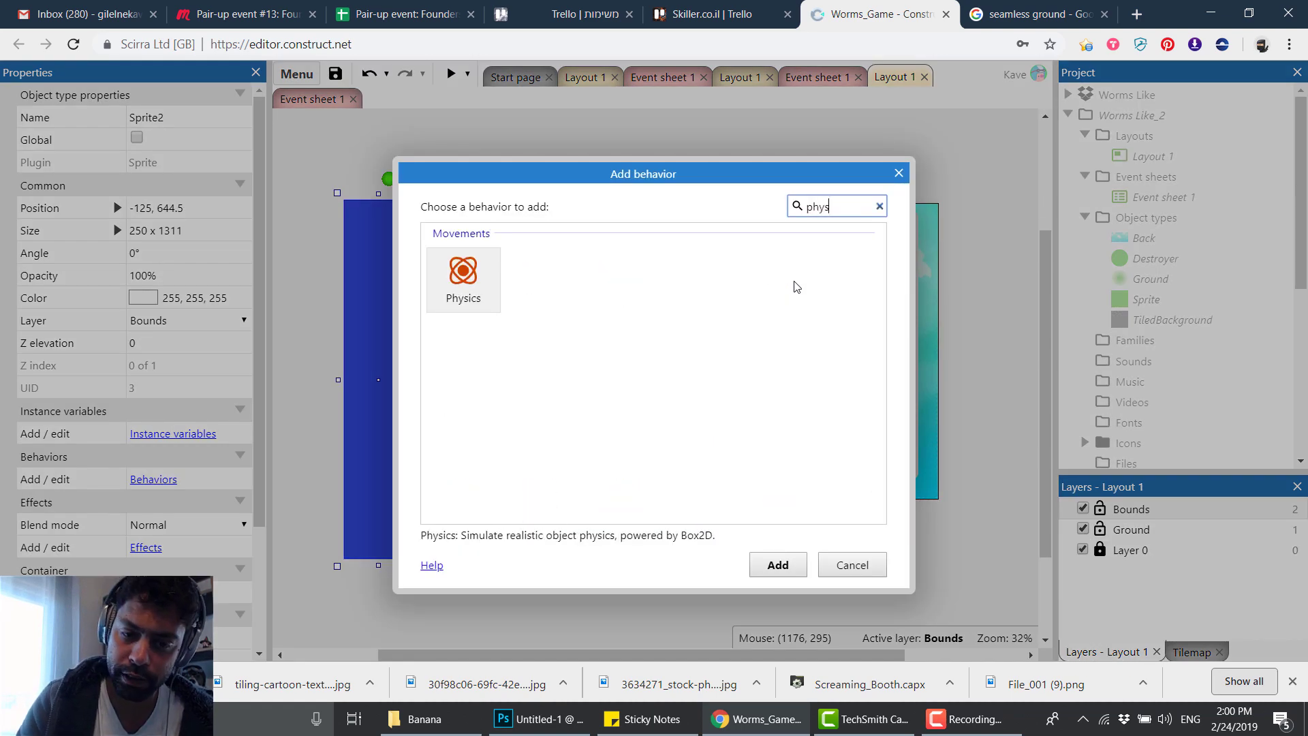
pyautogui.press('Return')
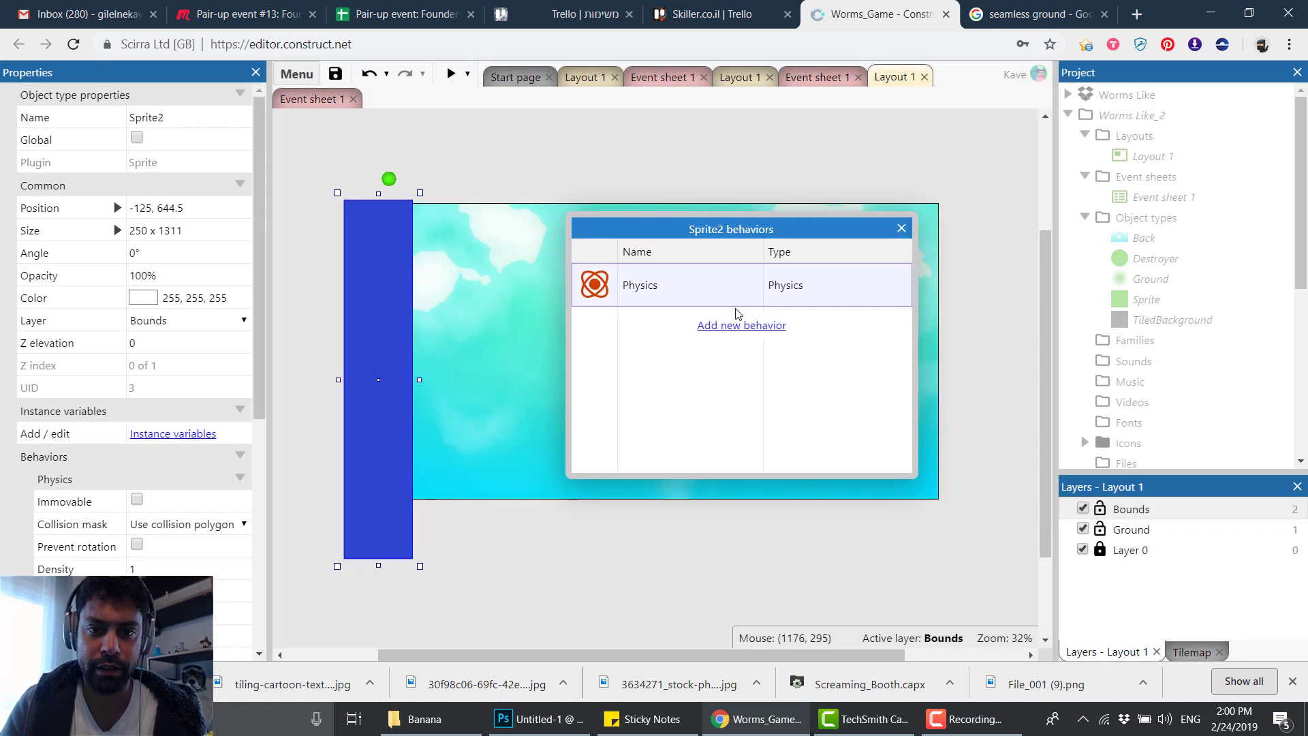
pyautogui.click(138, 501)
pyautogui.click(901, 229)
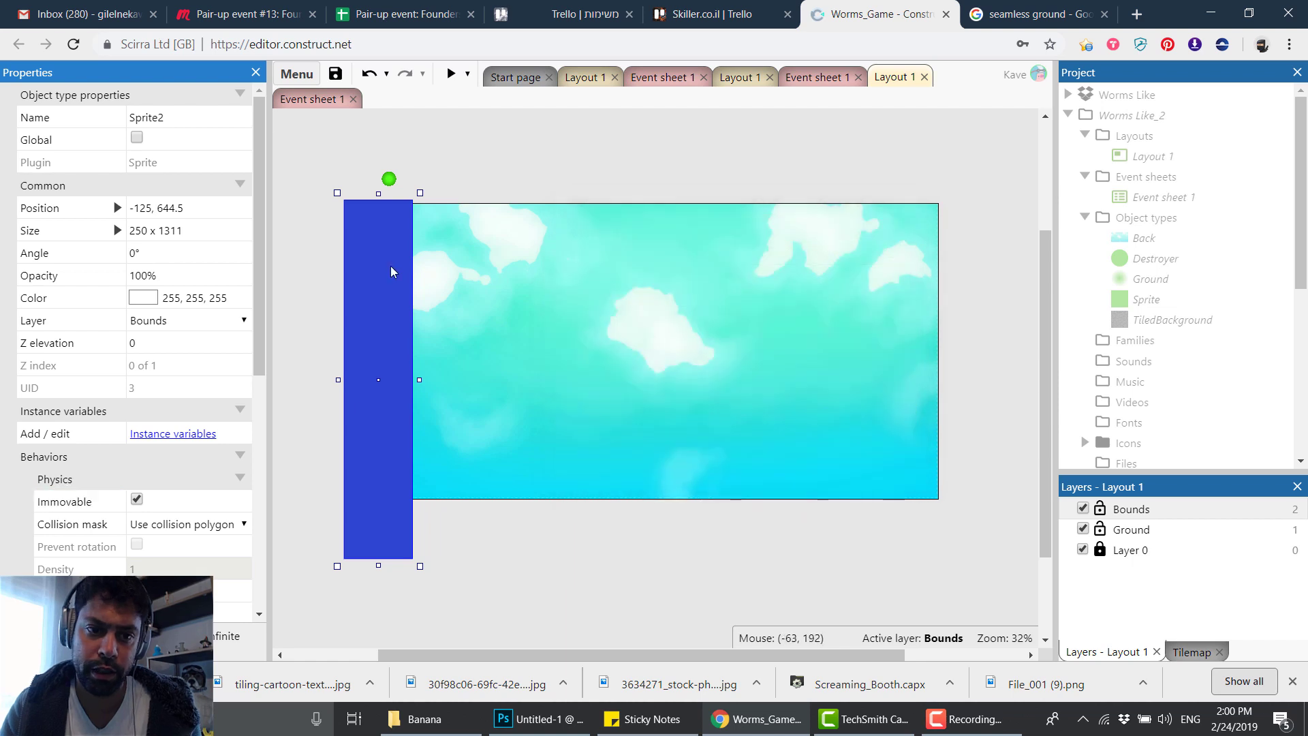
# Copy the wall to the right edge, and rotate a copy 90° and stretch it along the bottom.
pyautogui.keyDown('ctrl'); pyautogui.moveTo(380, 258); pyautogui.dragTo(561, 480); pyautogui.keyUp('ctrl')
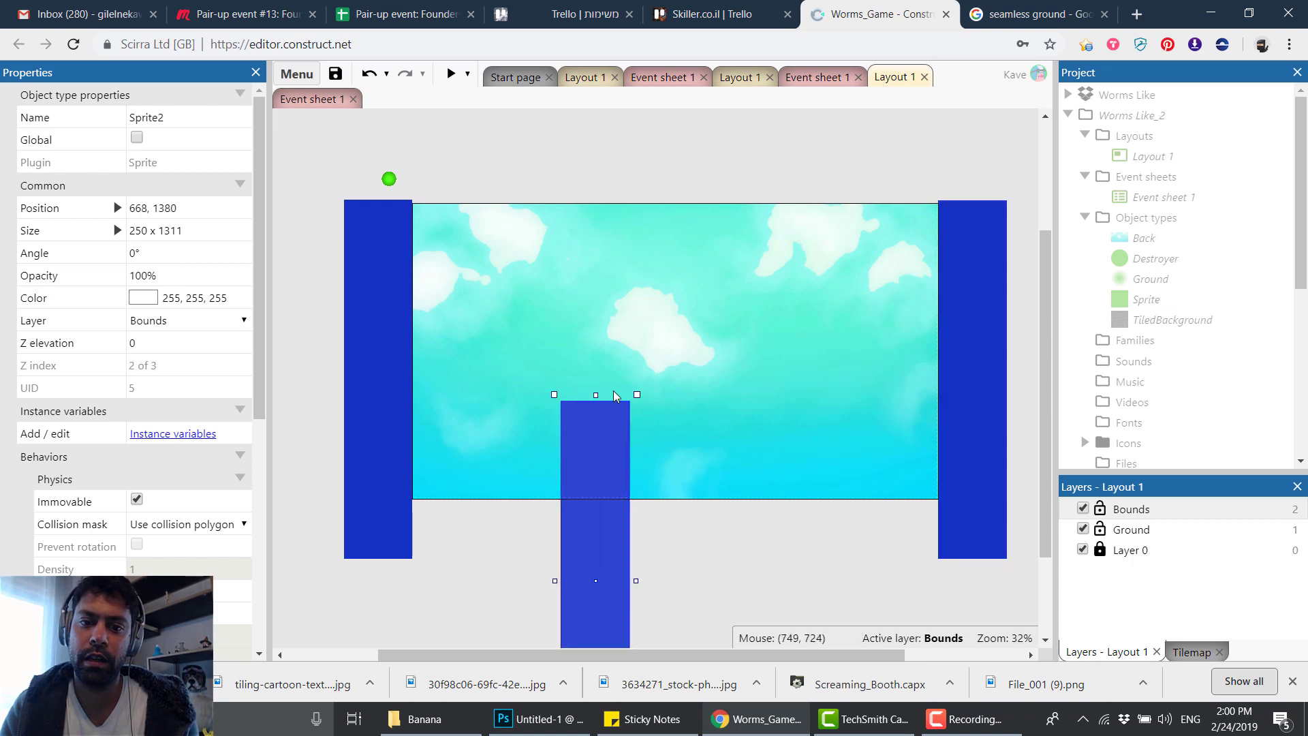
pyautogui.moveTo(576, 394); pyautogui.dragTo(673, 536)
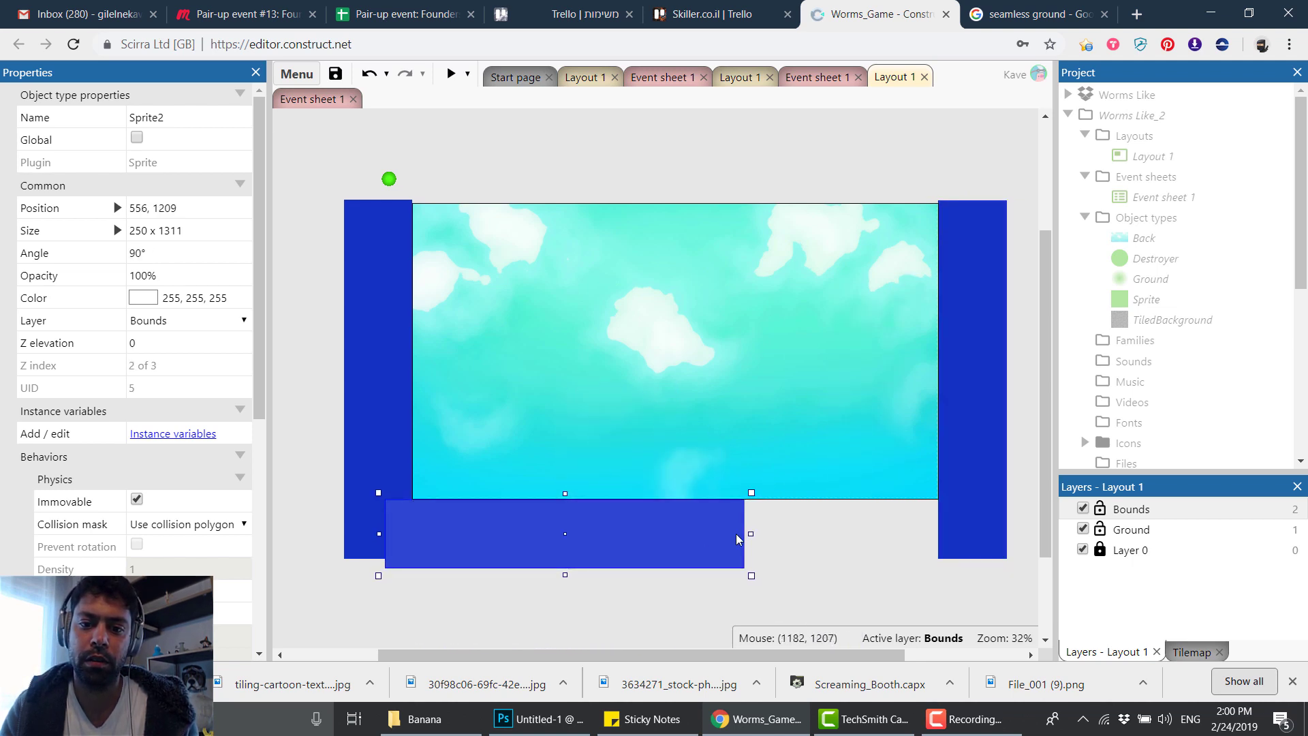
pyautogui.moveTo(861, 534); pyautogui.dragTo(994, 542)
pyautogui.click(475, 177)
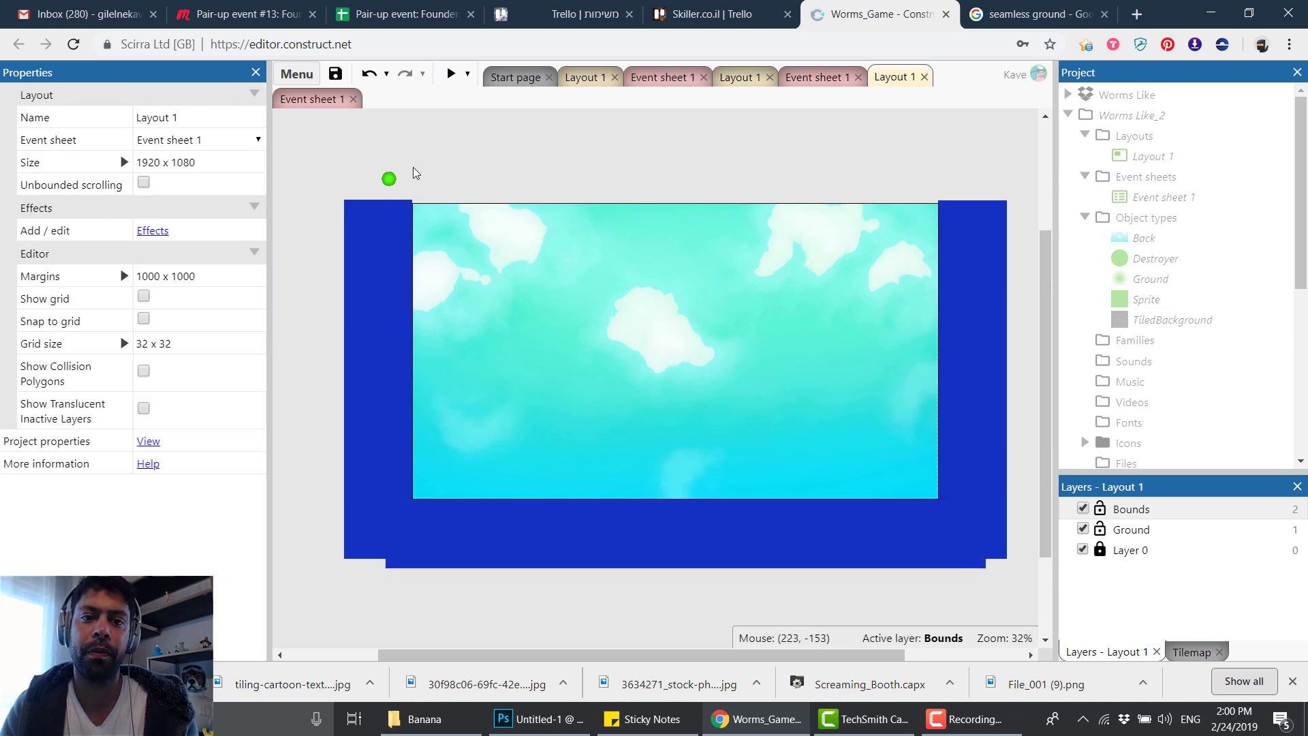